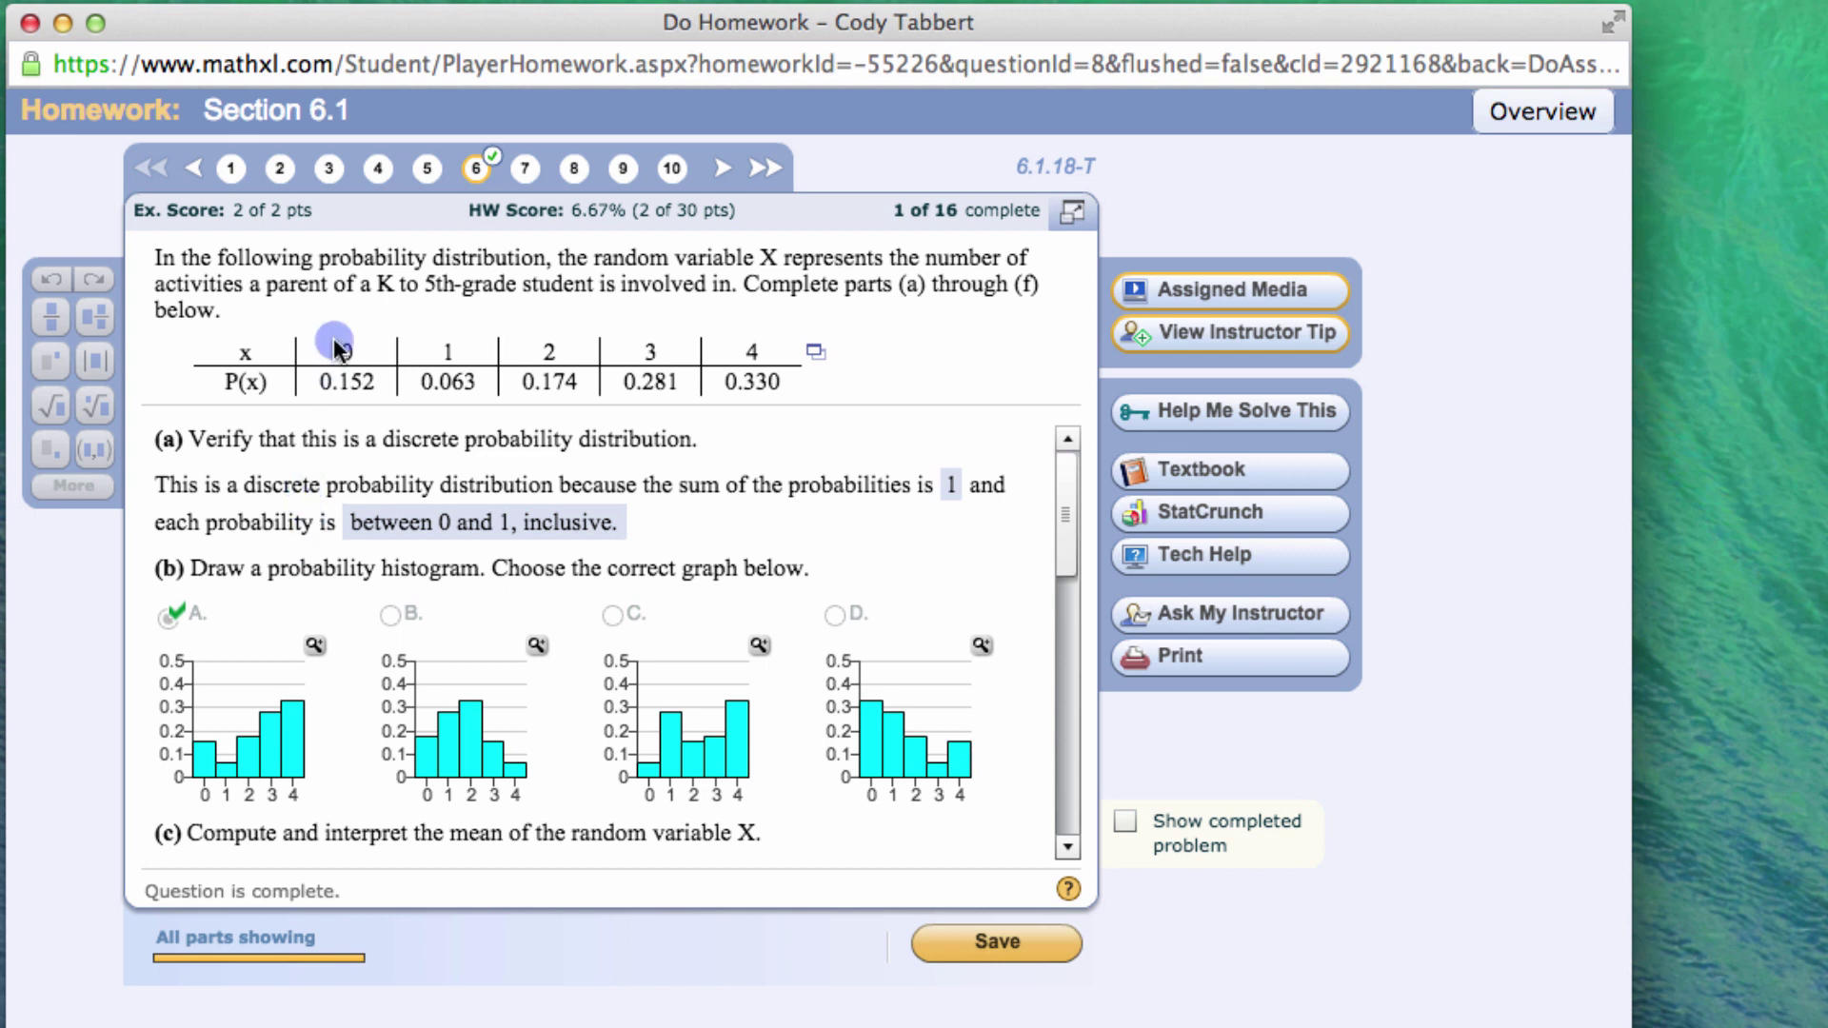
# - Send the homework's x and P(x) table to StatCrunch and bring up the Stat > Calculators list
pyautogui.click(813, 353)
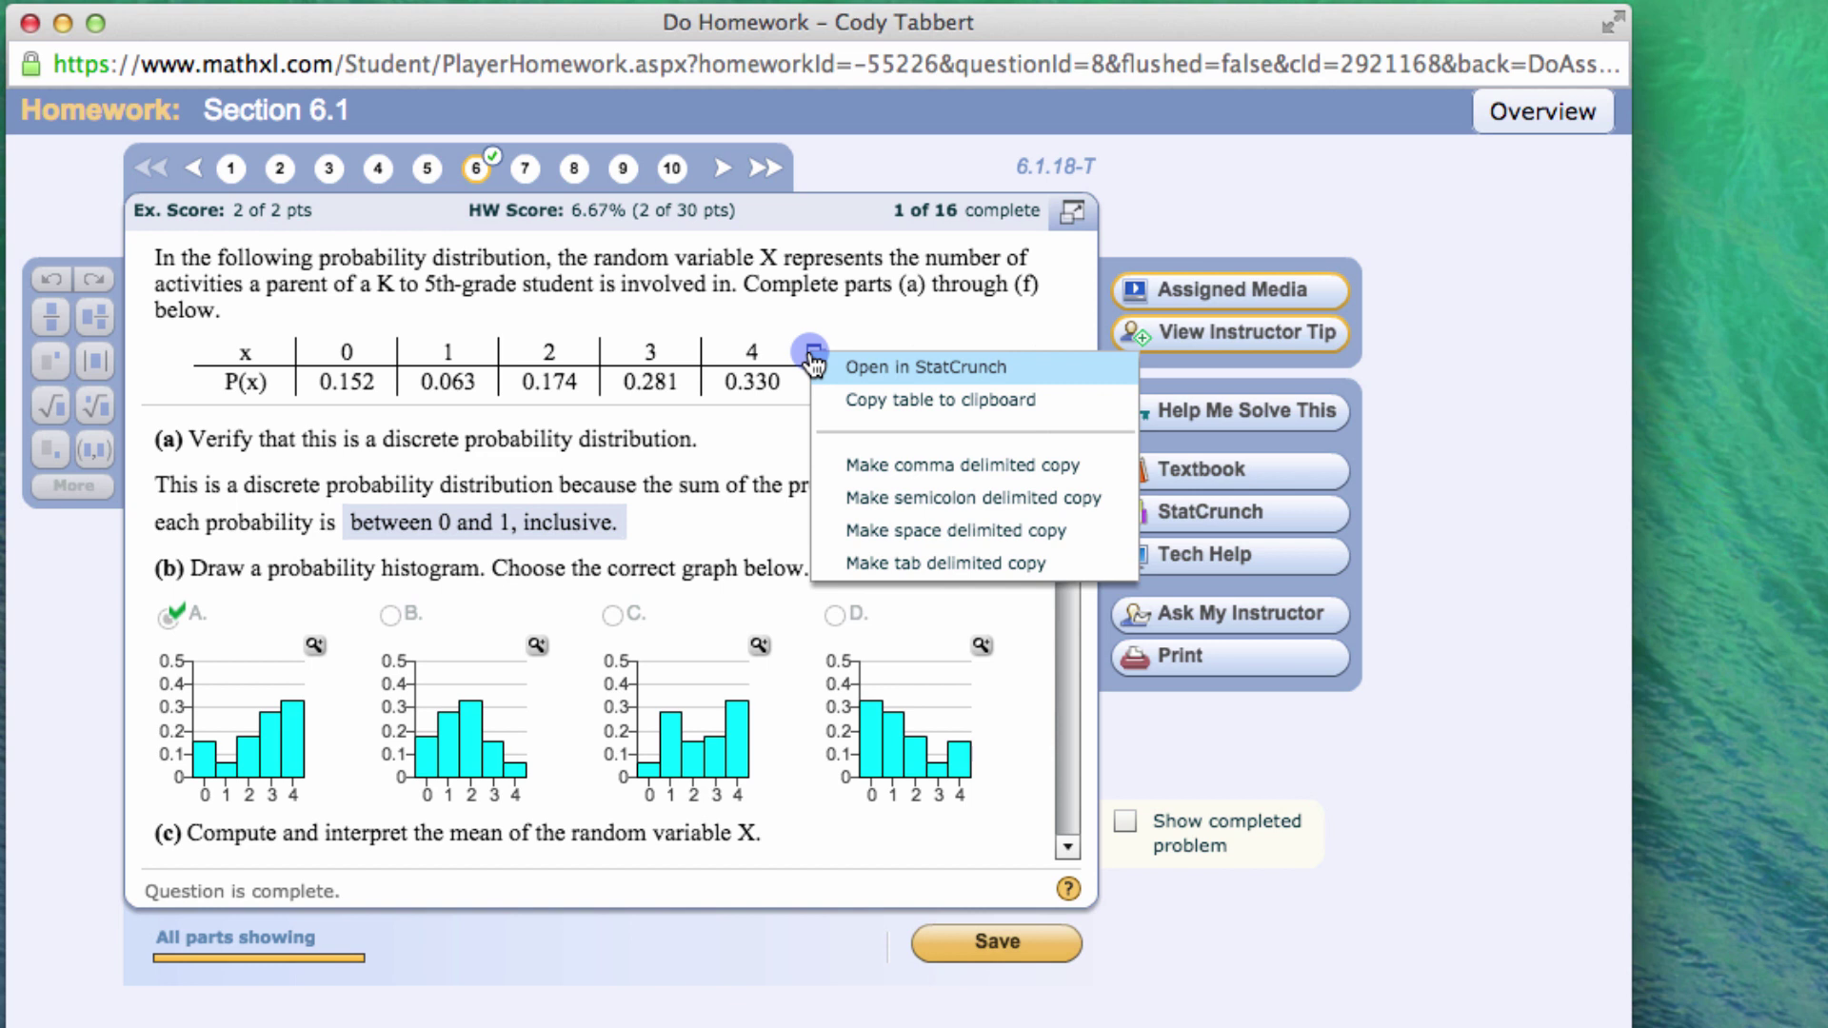
pyautogui.click(843, 368)
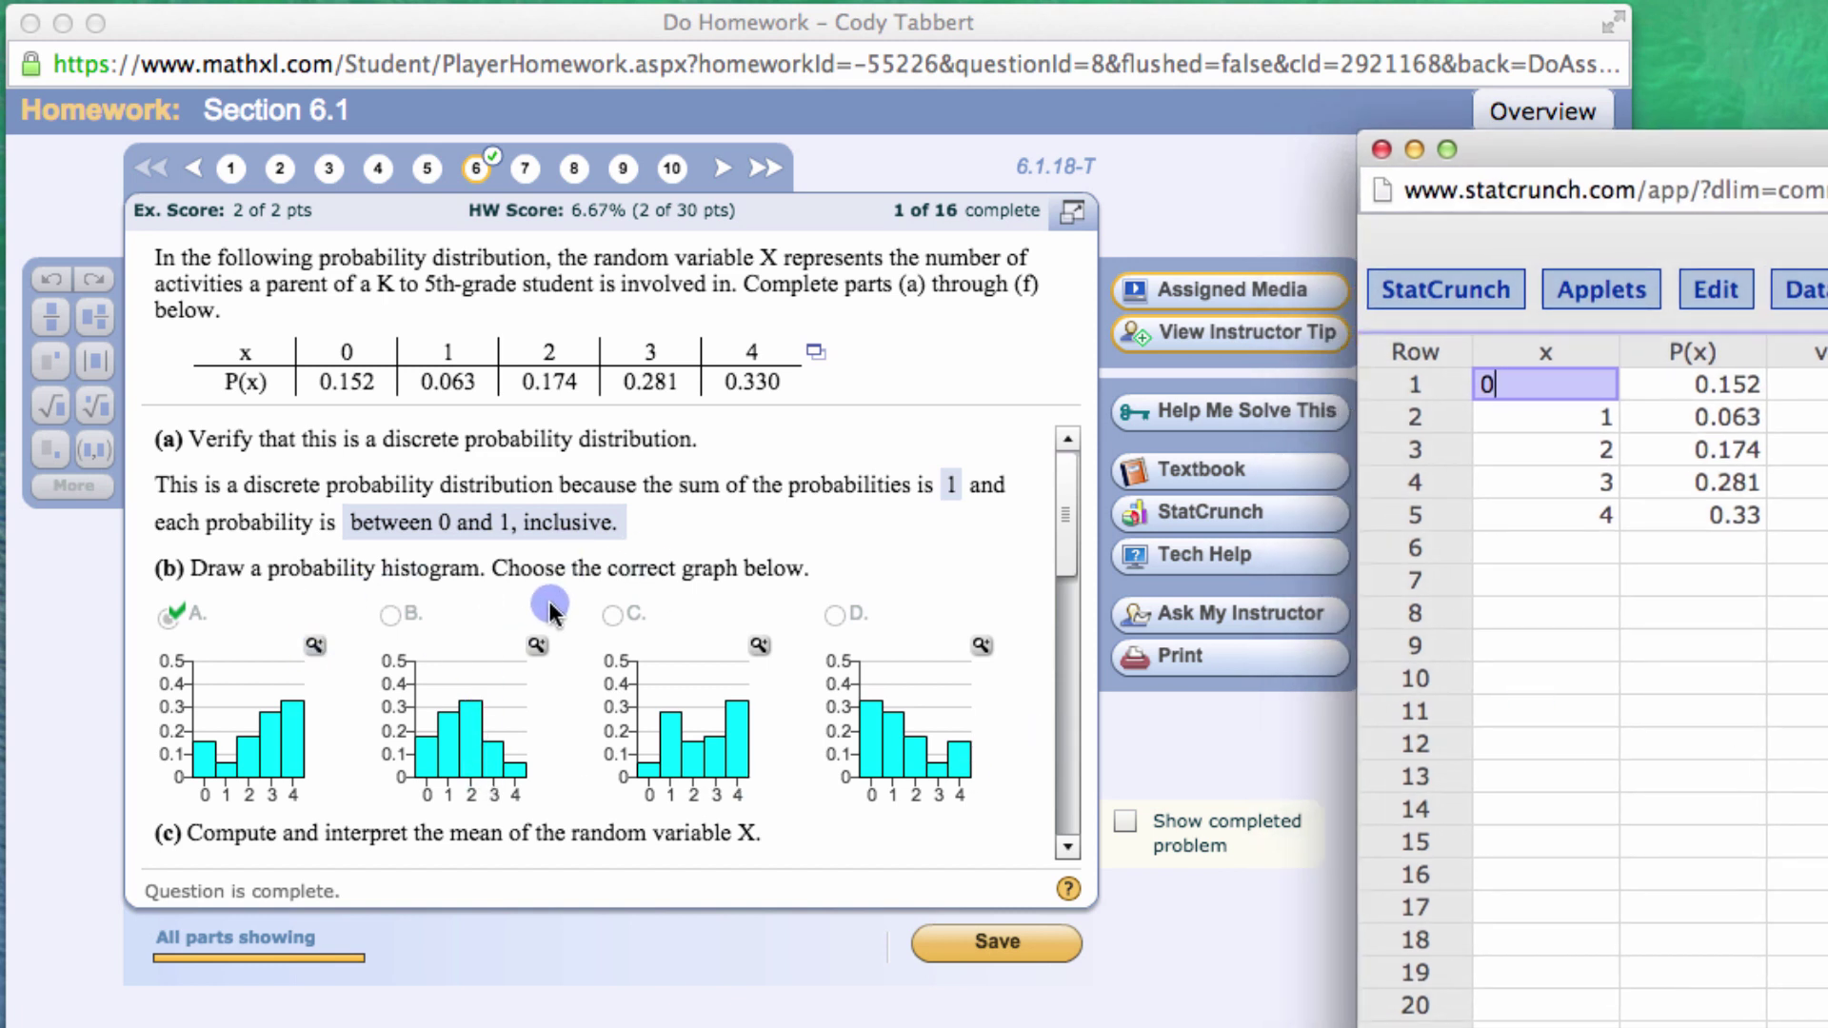
pyautogui.click(1479, 587)
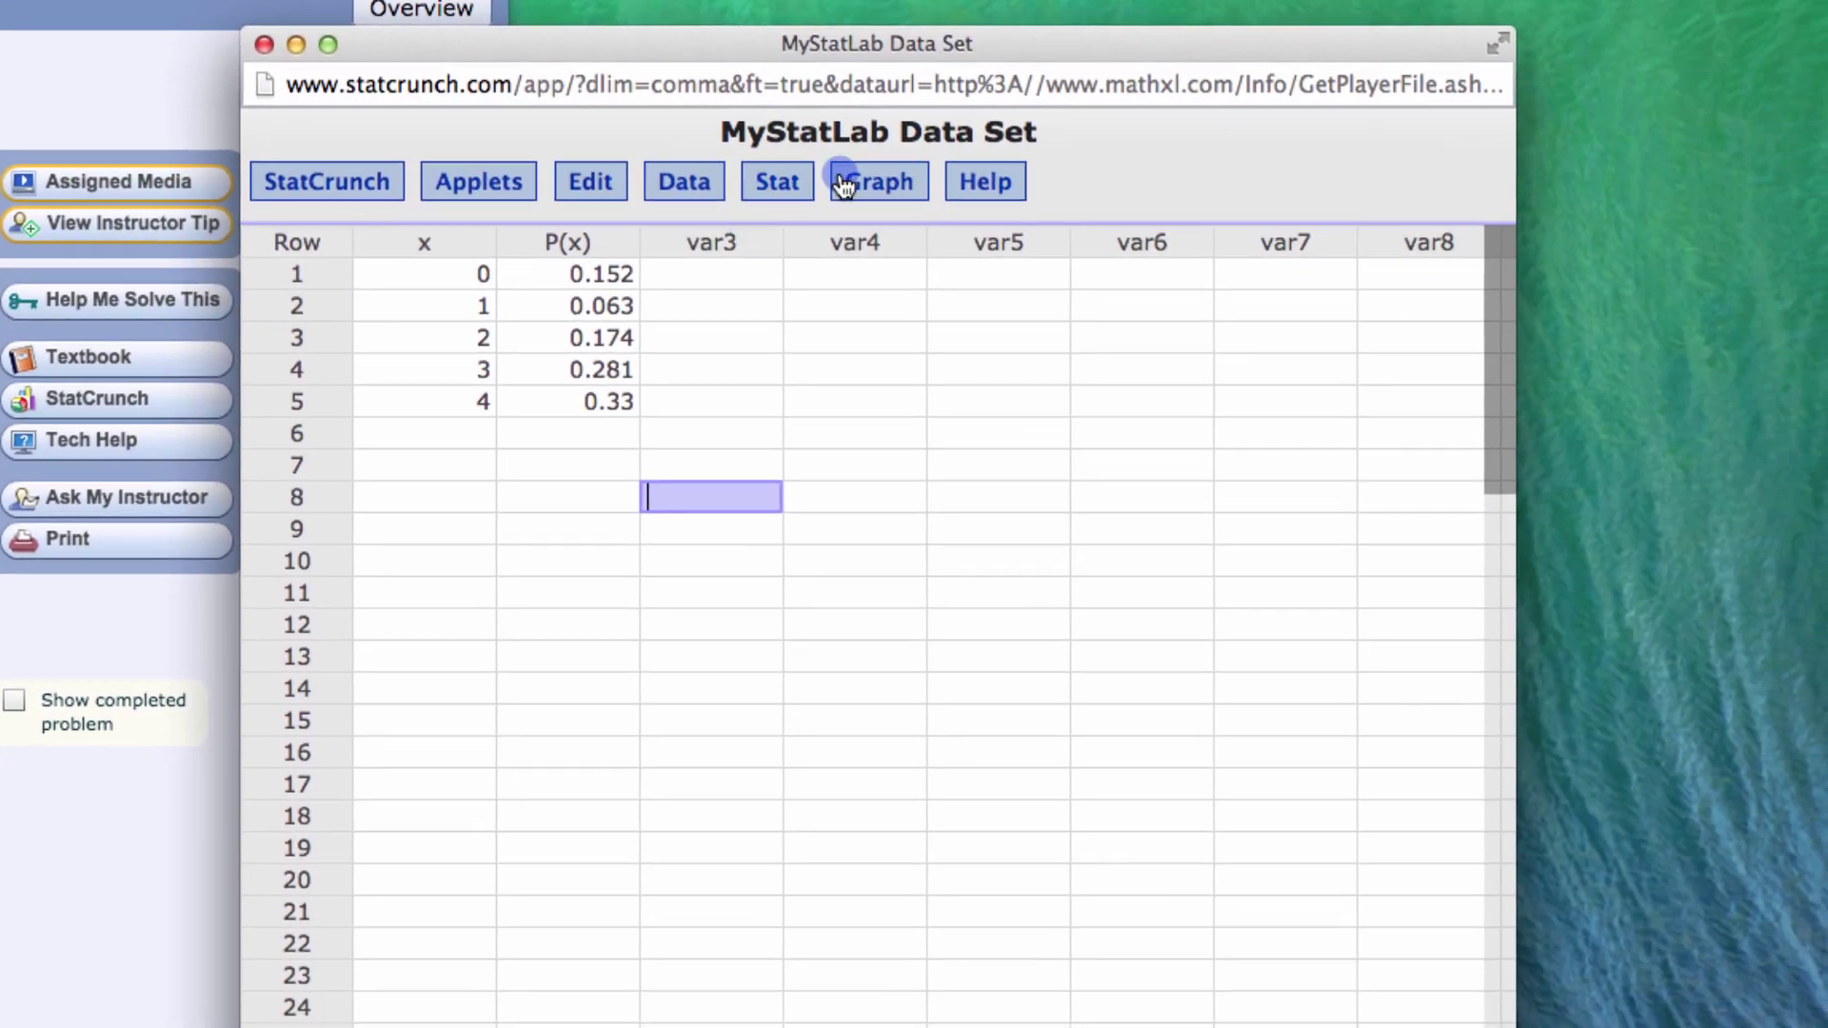
pyautogui.click(785, 186)
pyautogui.moveTo(782, 229)
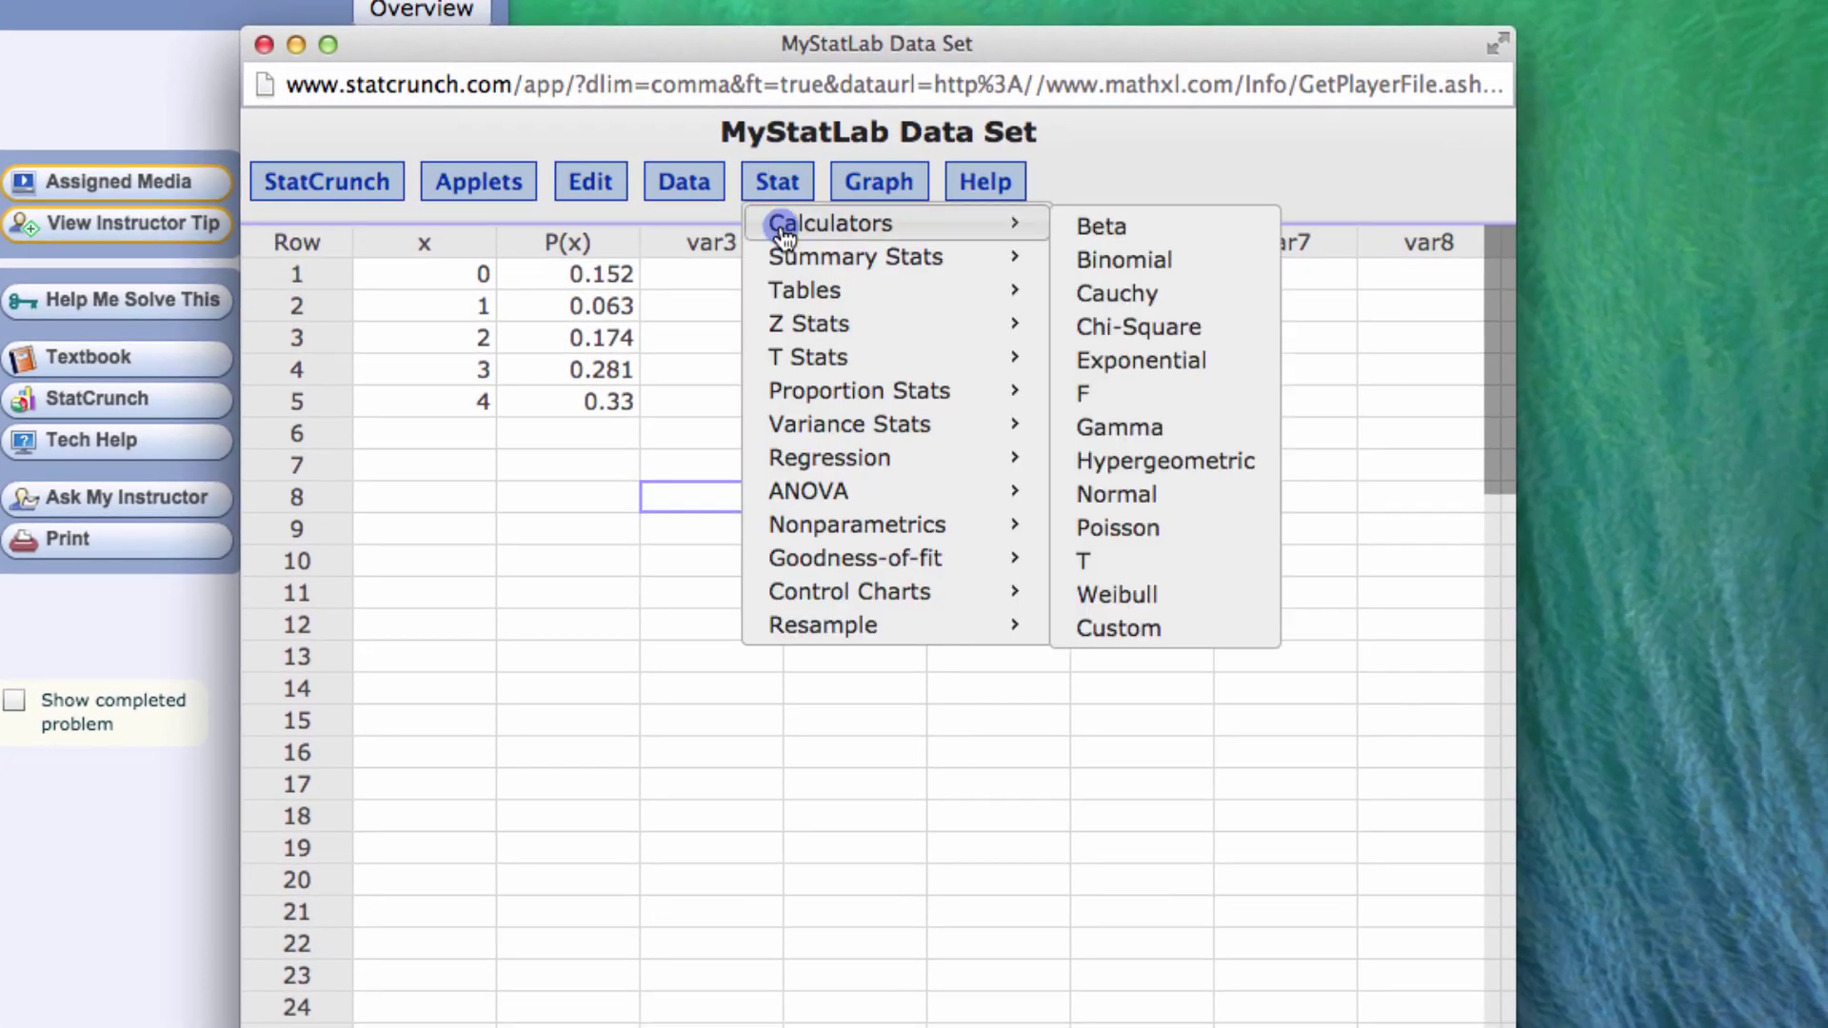
# - Set up a Custom distribution calculator with x as the values and P(x) as the weights
pyautogui.click(1149, 632)
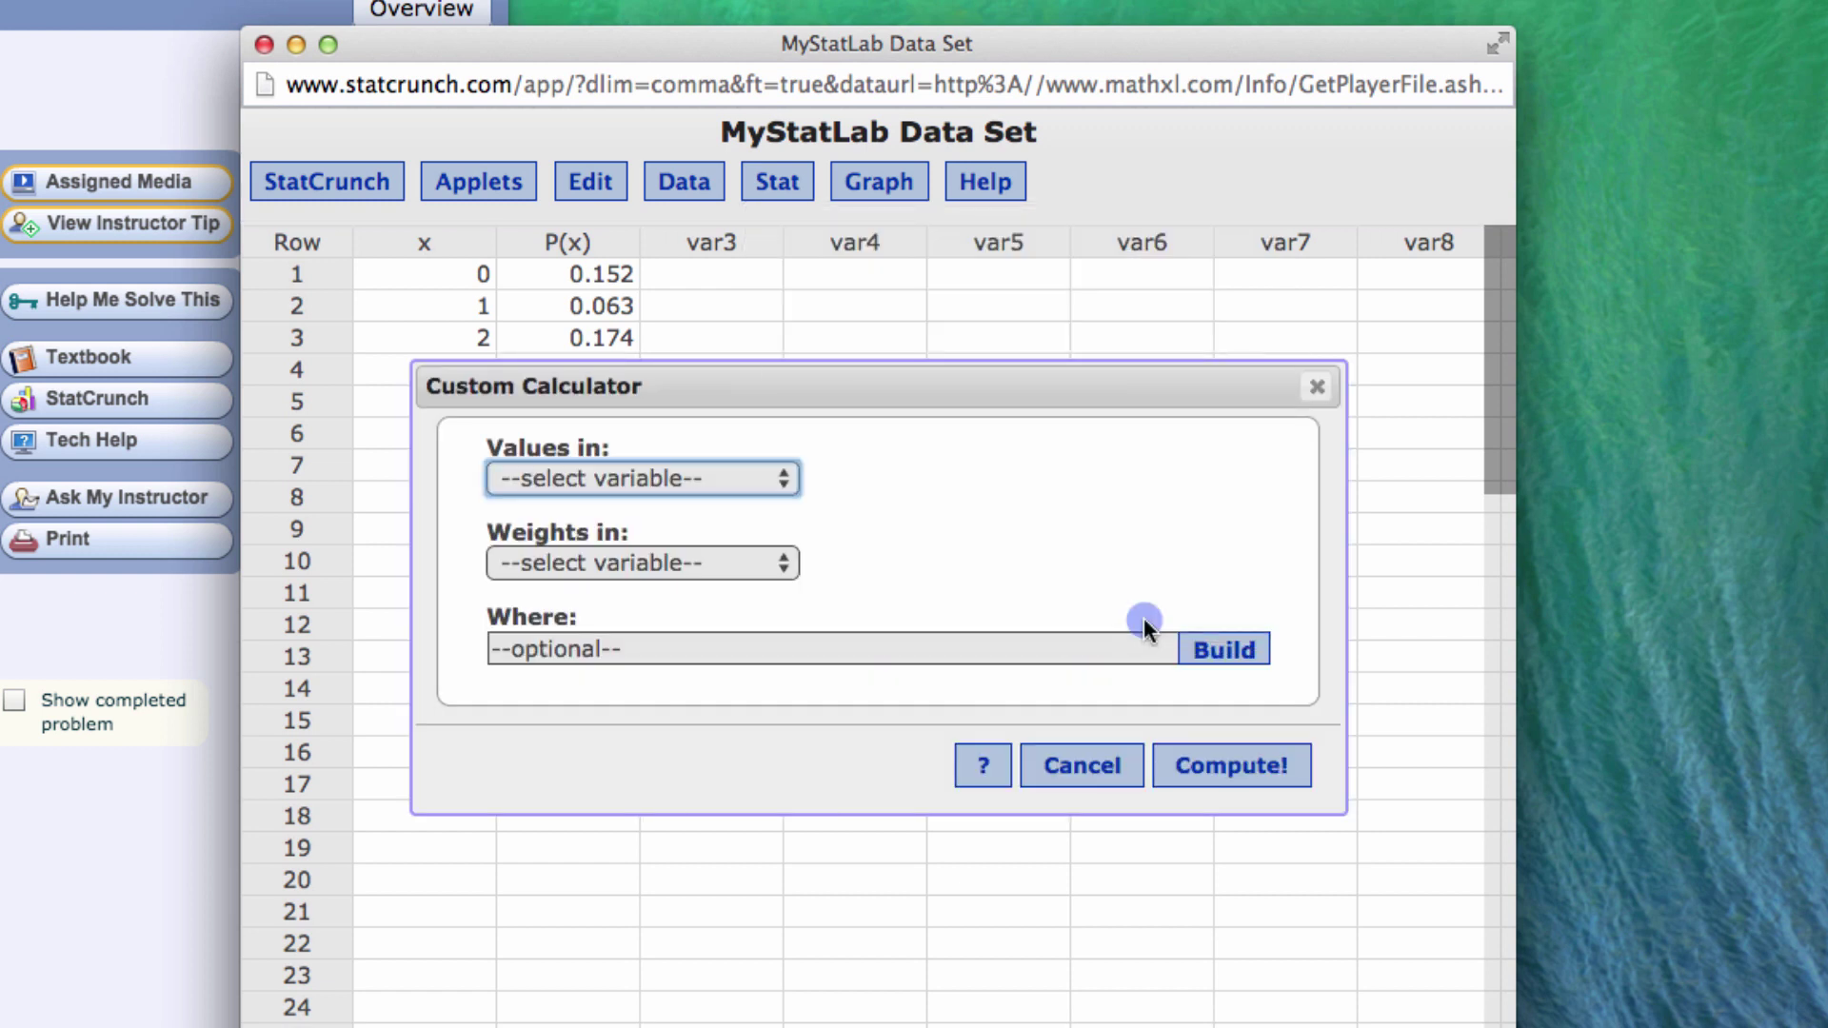
pyautogui.click(730, 467)
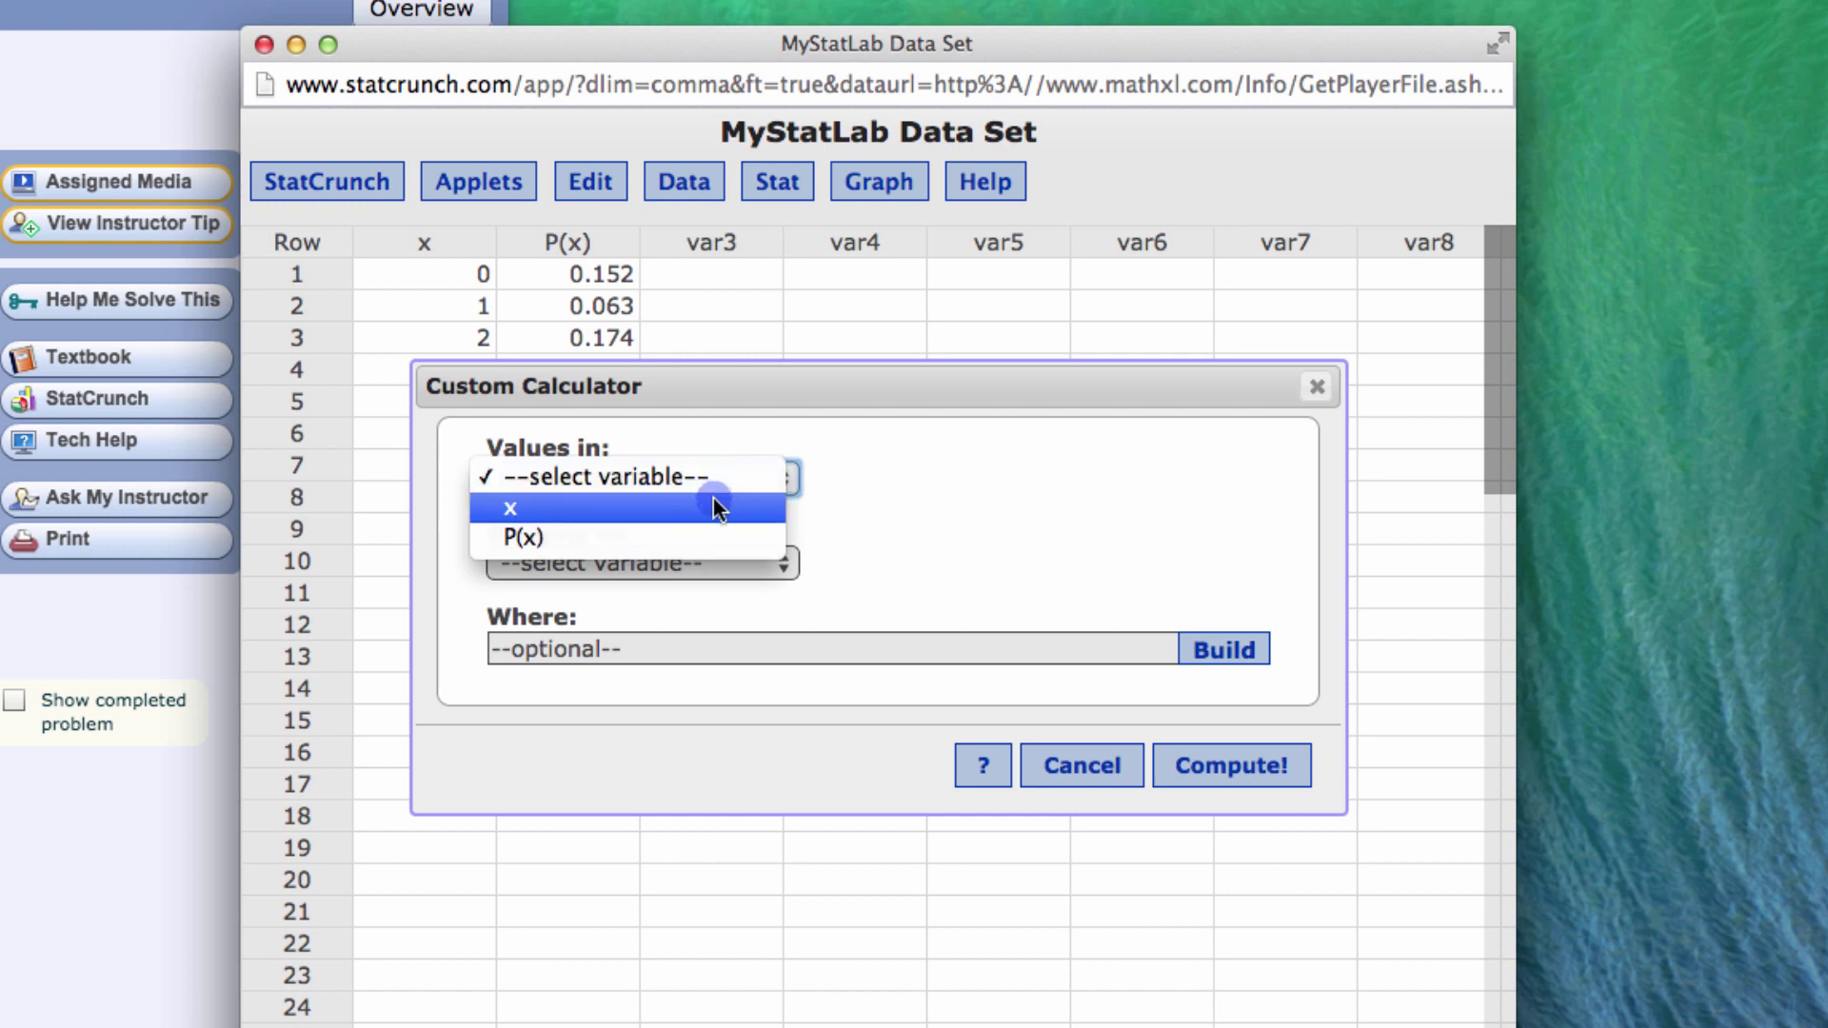
pyautogui.click(716, 507)
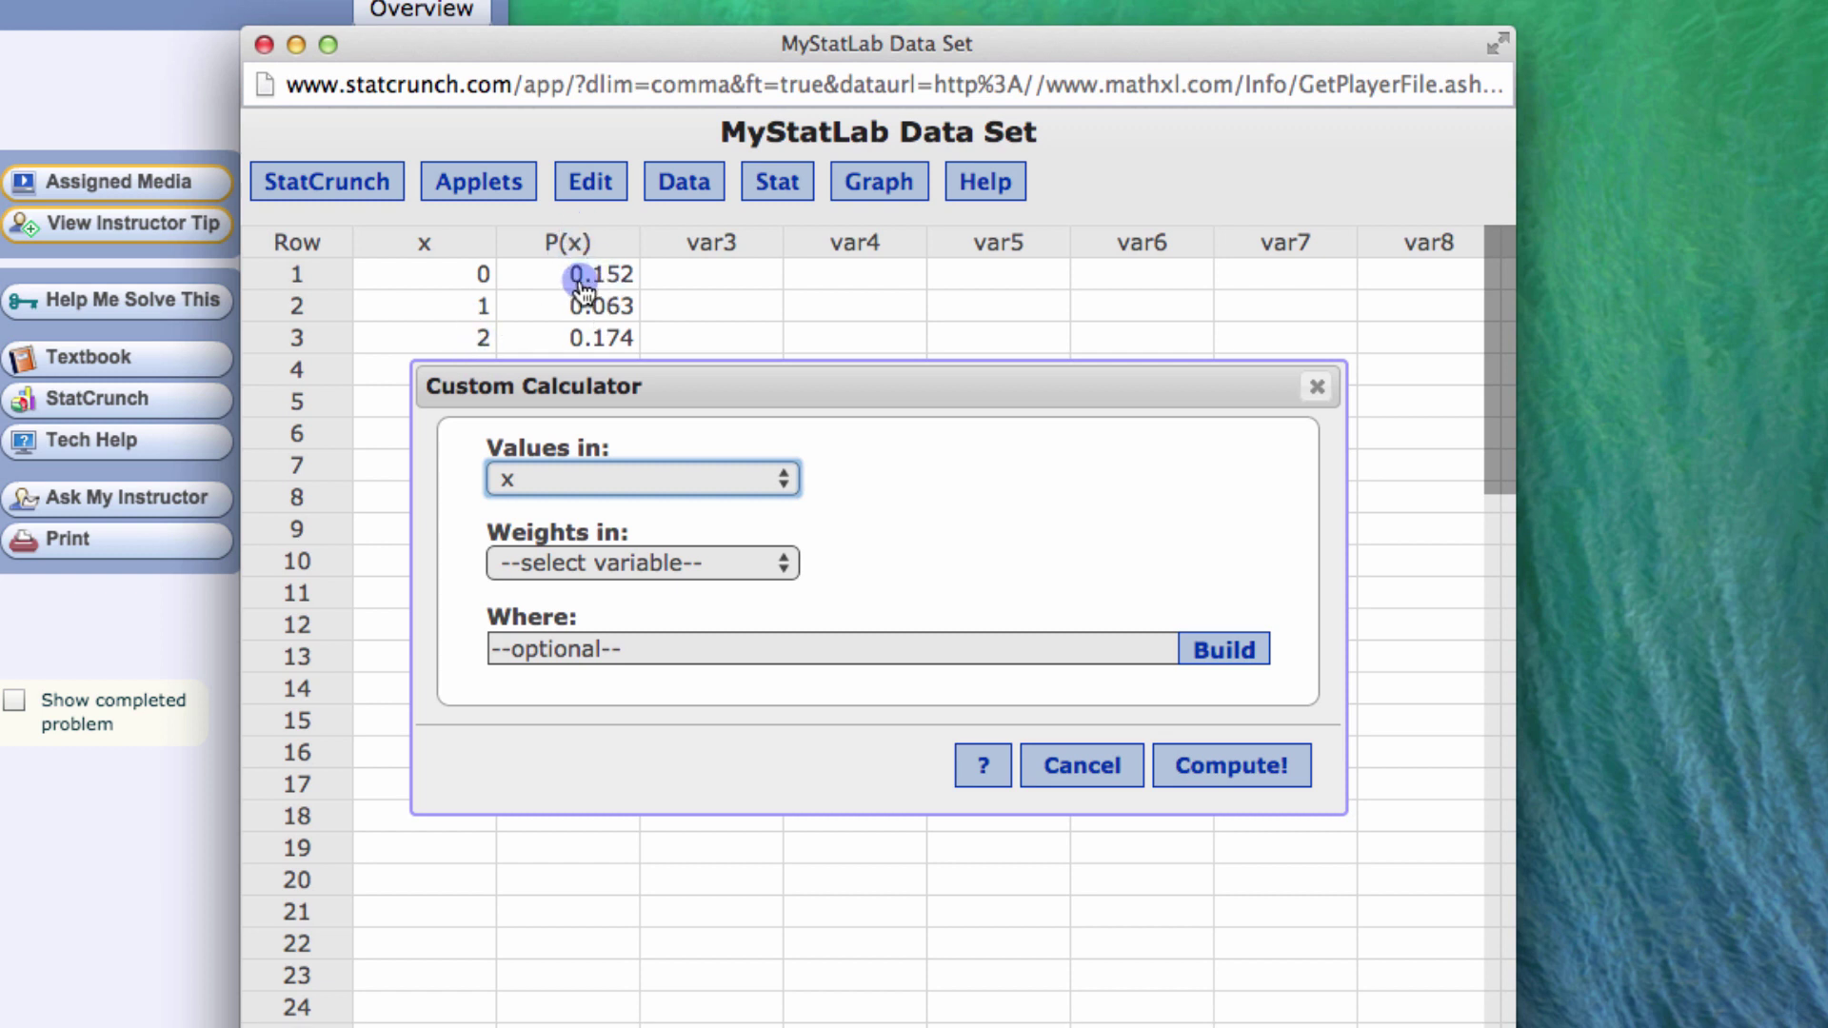
pyautogui.click(643, 563)
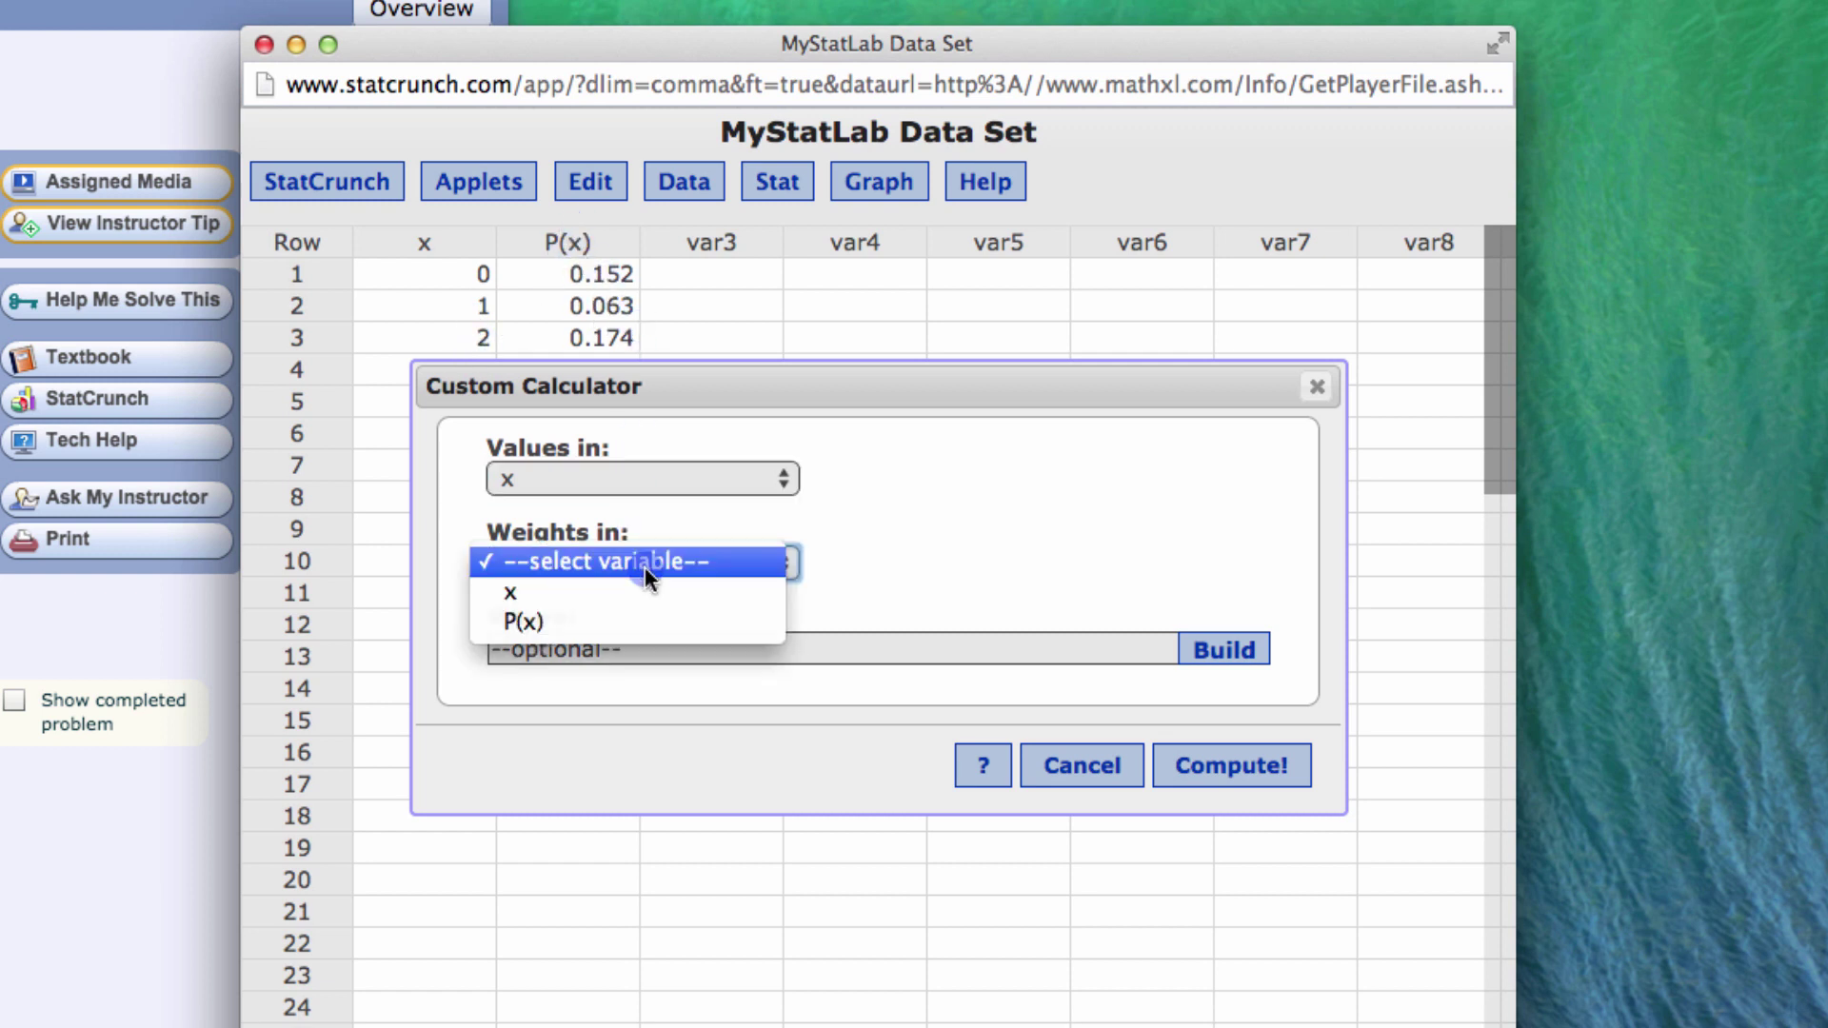
pyautogui.click(643, 622)
pyautogui.moveTo(694, 396); pyautogui.dragTo(672, 576)
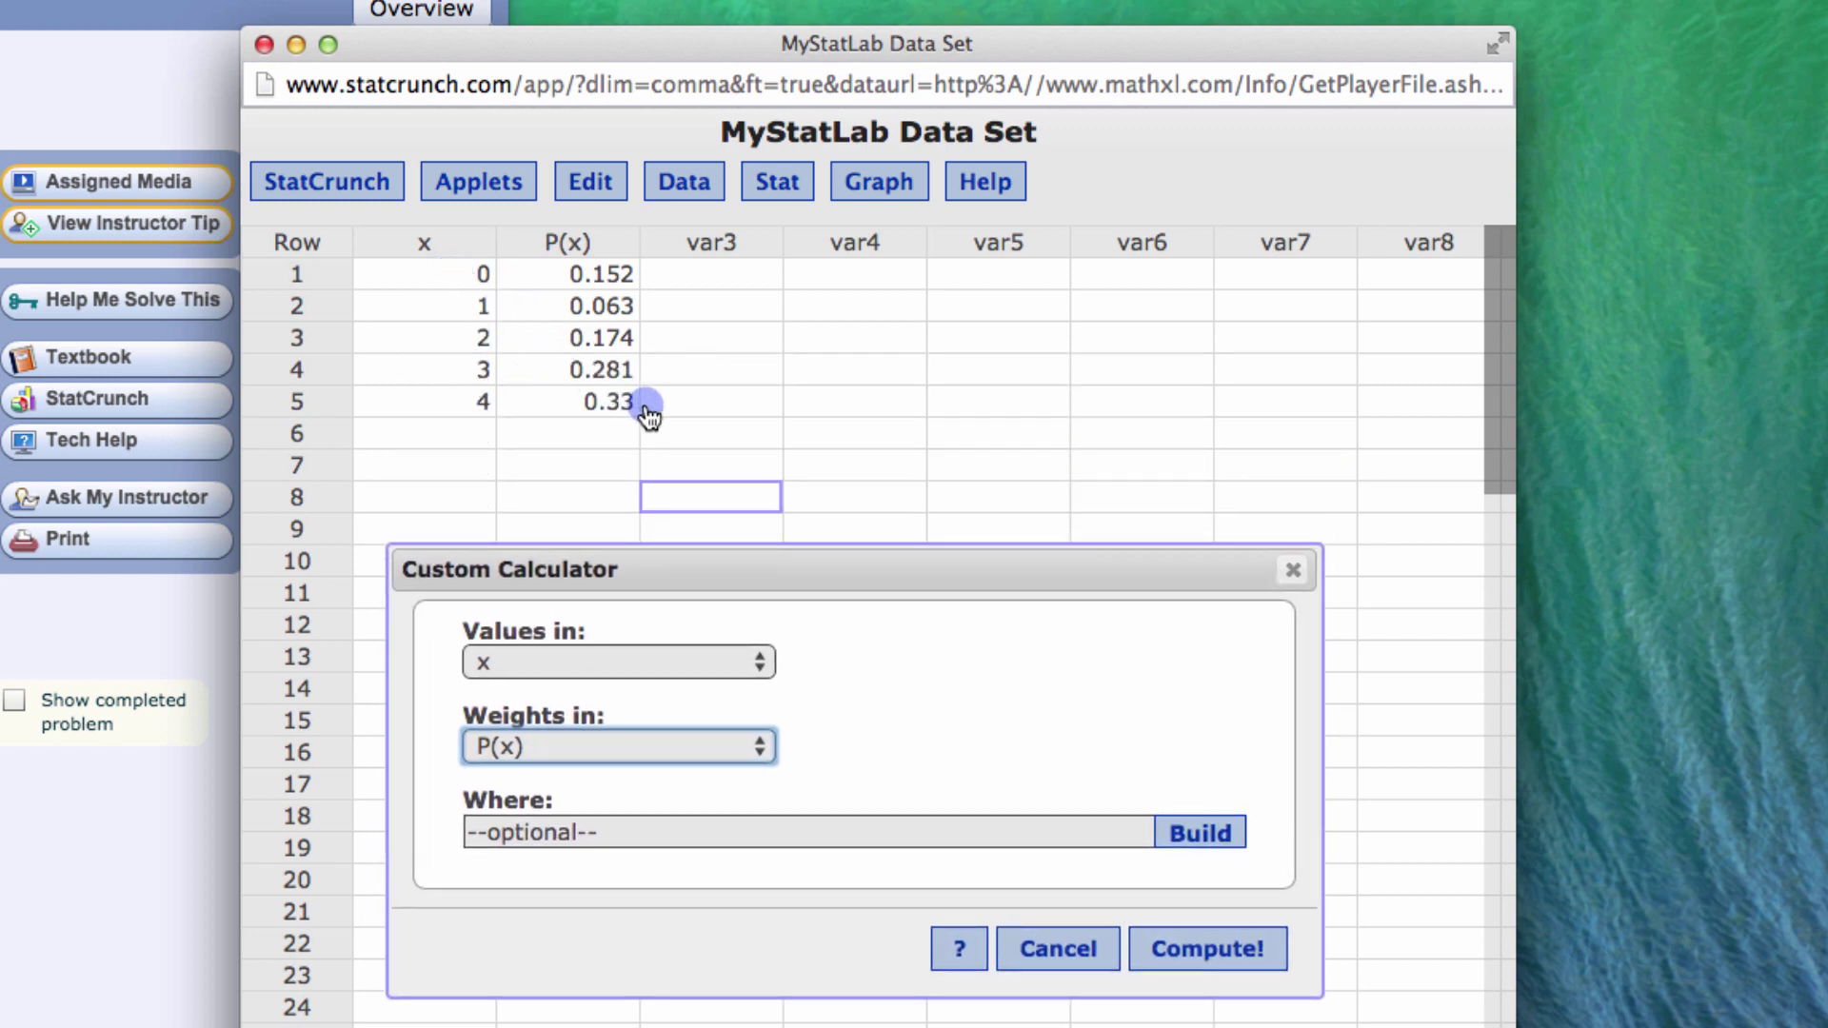
# - Compute the custom distribution (mean 2.574, SD 1.3937446) and move StatCrunch aside to reveal MathXL
pyautogui.click(1198, 947)
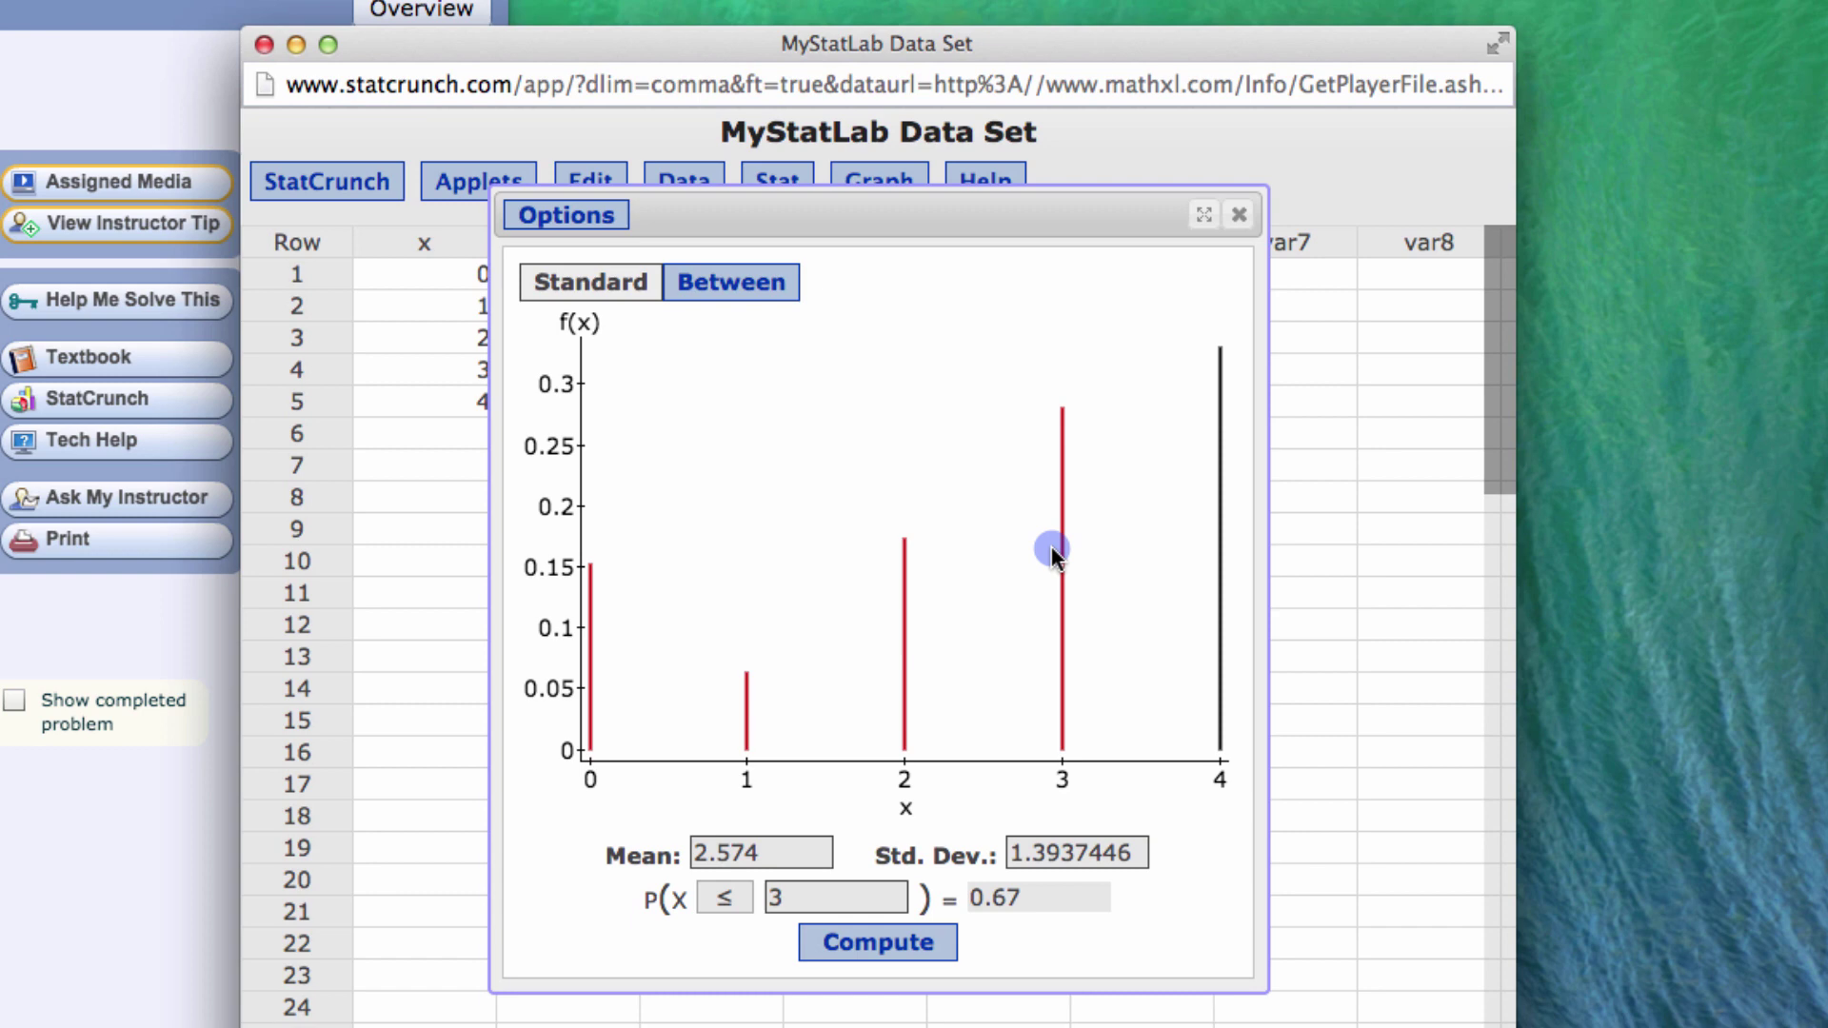
pyautogui.moveTo(951, 220); pyautogui.dragTo(515, 246)
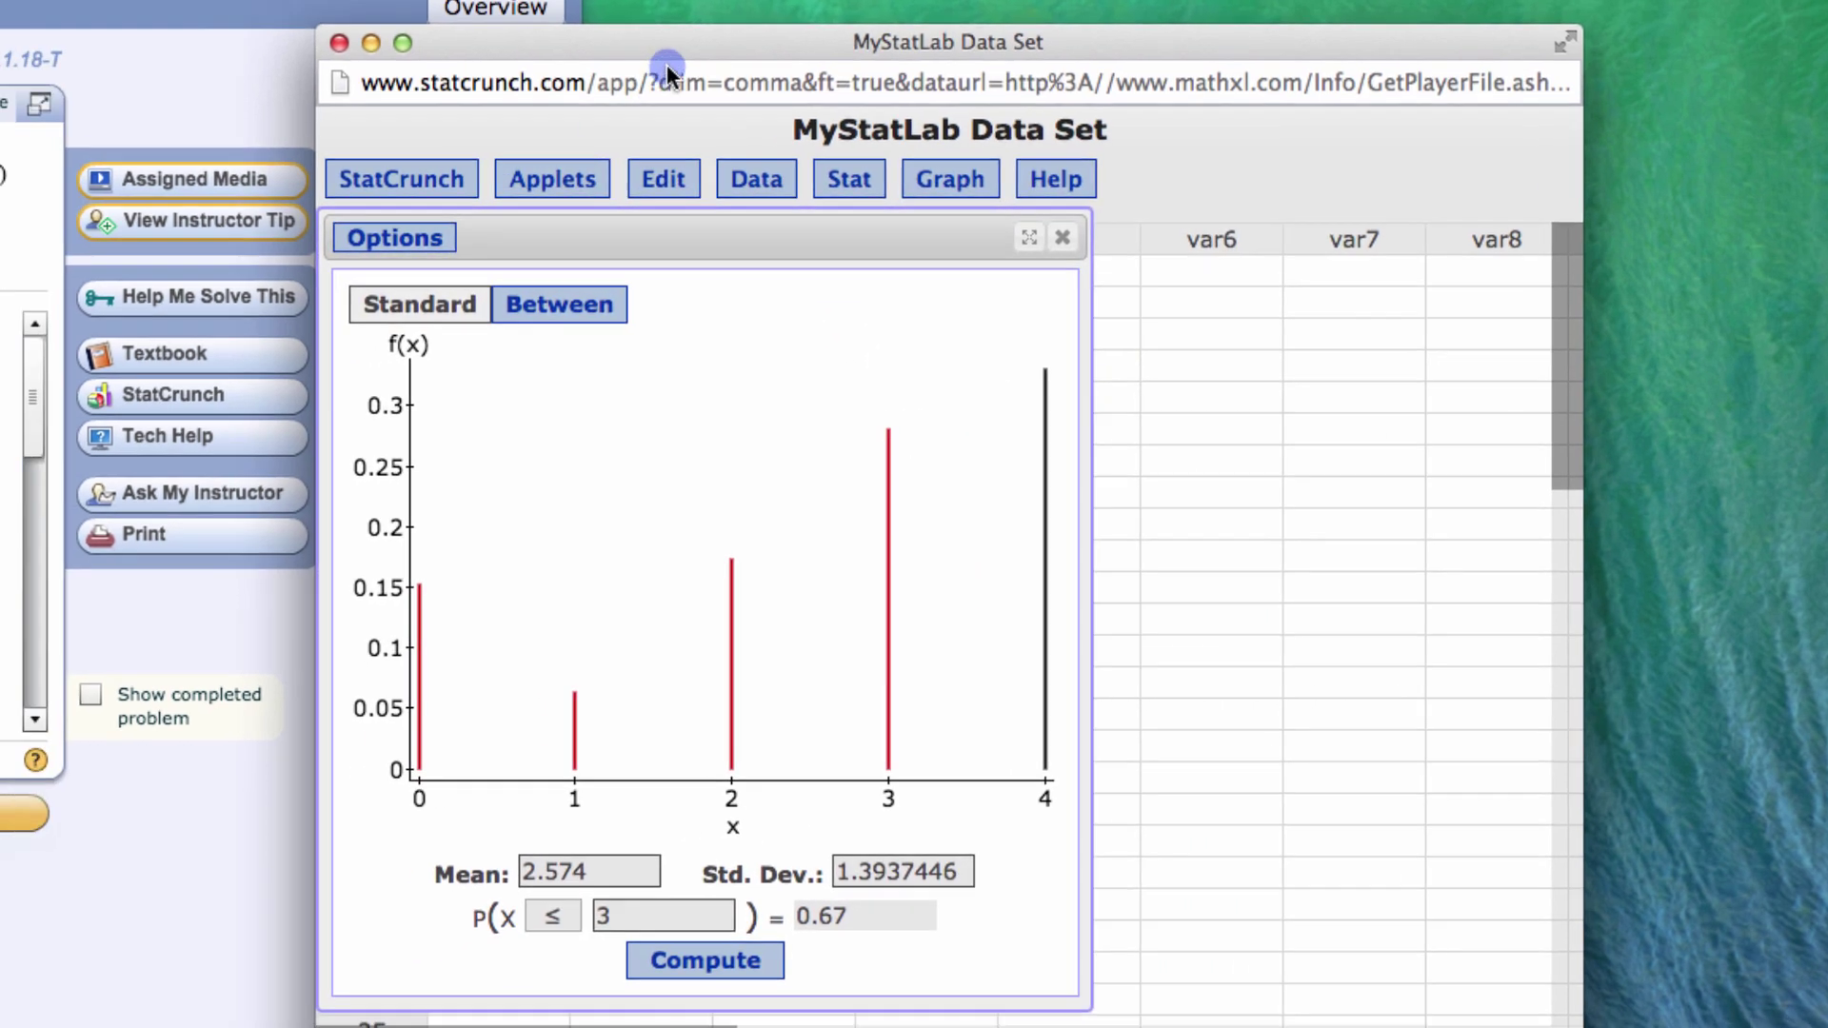
pyautogui.moveTo(597, 43); pyautogui.dragTo(1256, 0)
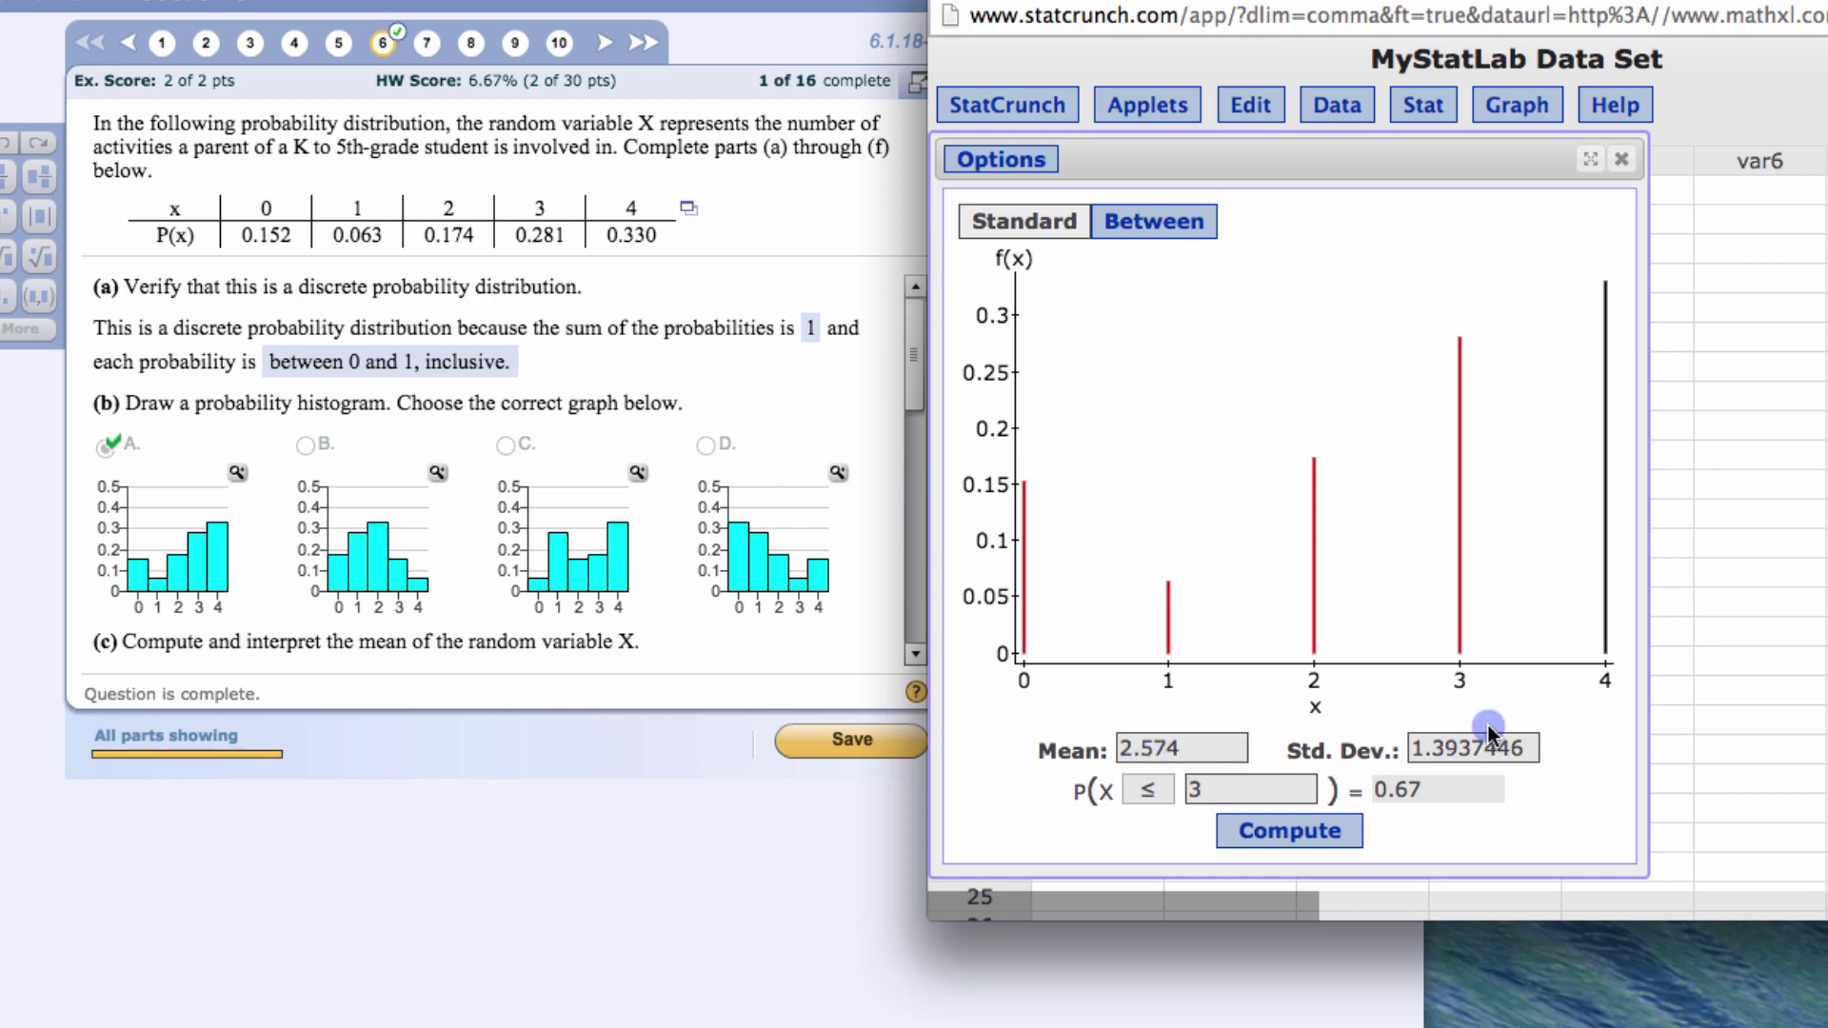
# - Arrange the StatCrunch results beside the homework and scroll down to part (c)
pyautogui.moveTo(1332, 14); pyautogui.dragTo(1826, 44)
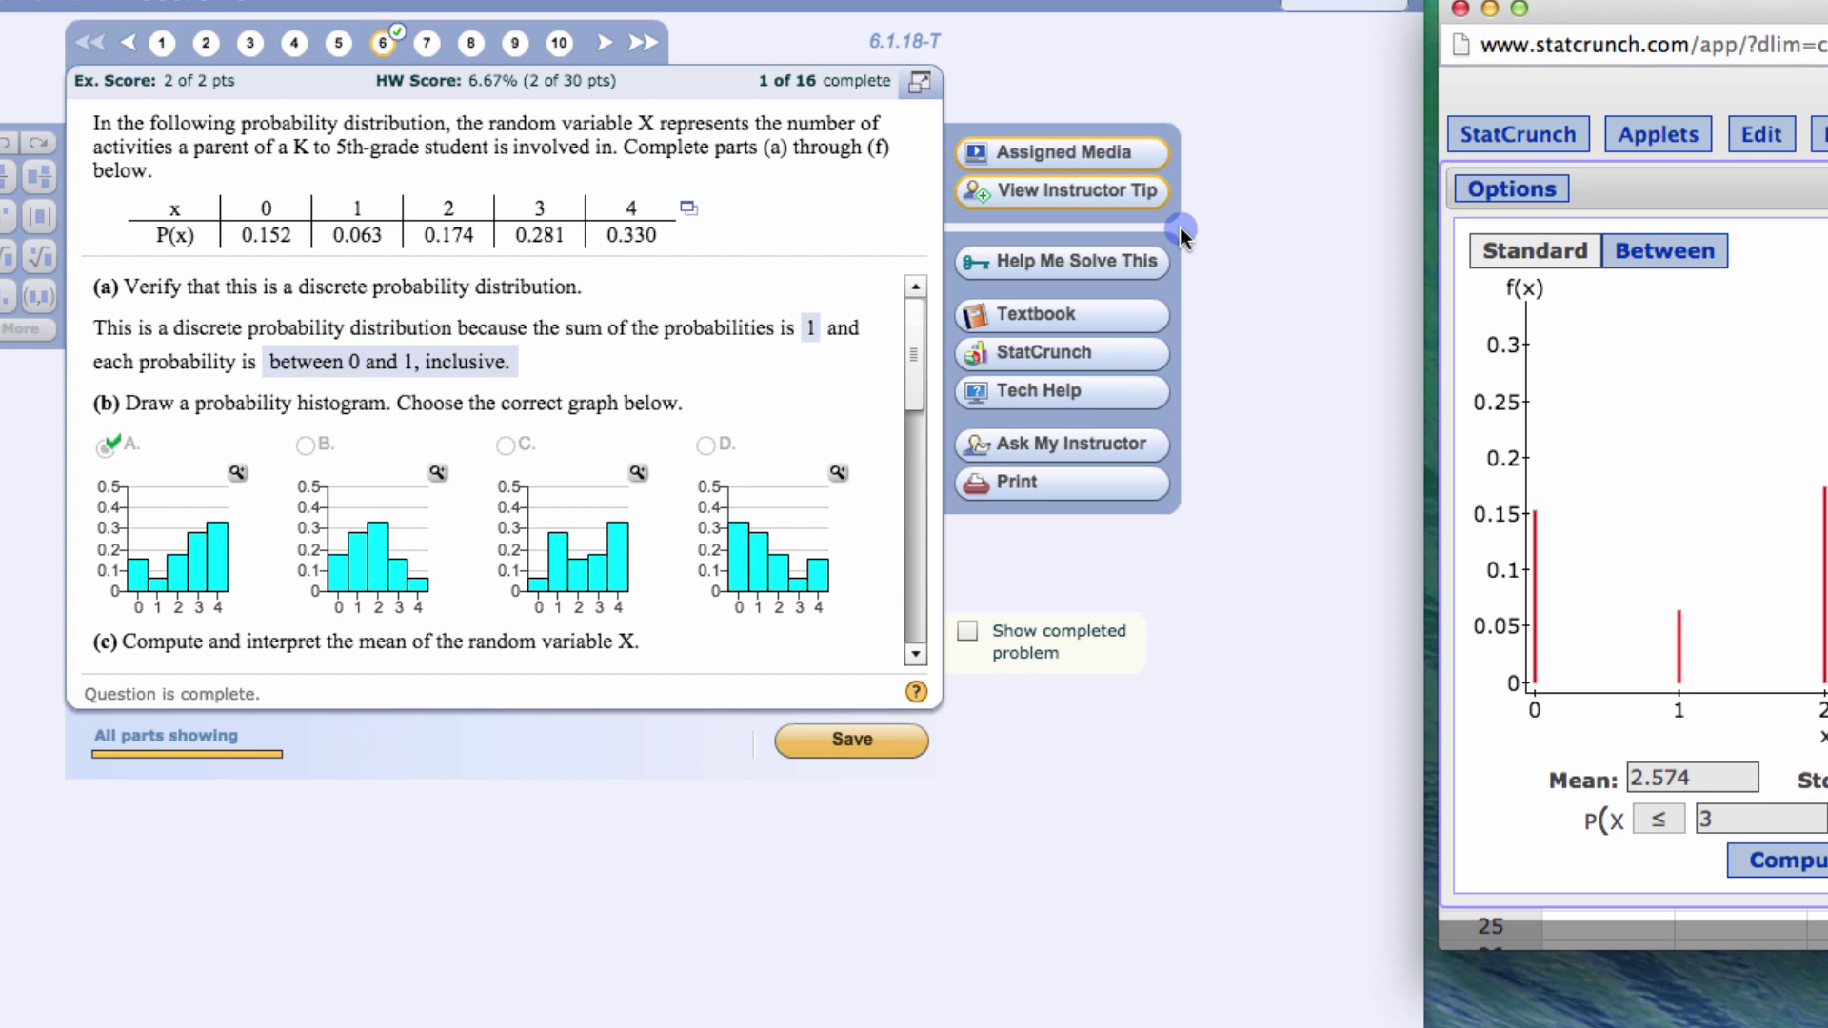
pyautogui.click(915, 319)
pyautogui.scroll(-3, 915, 376)
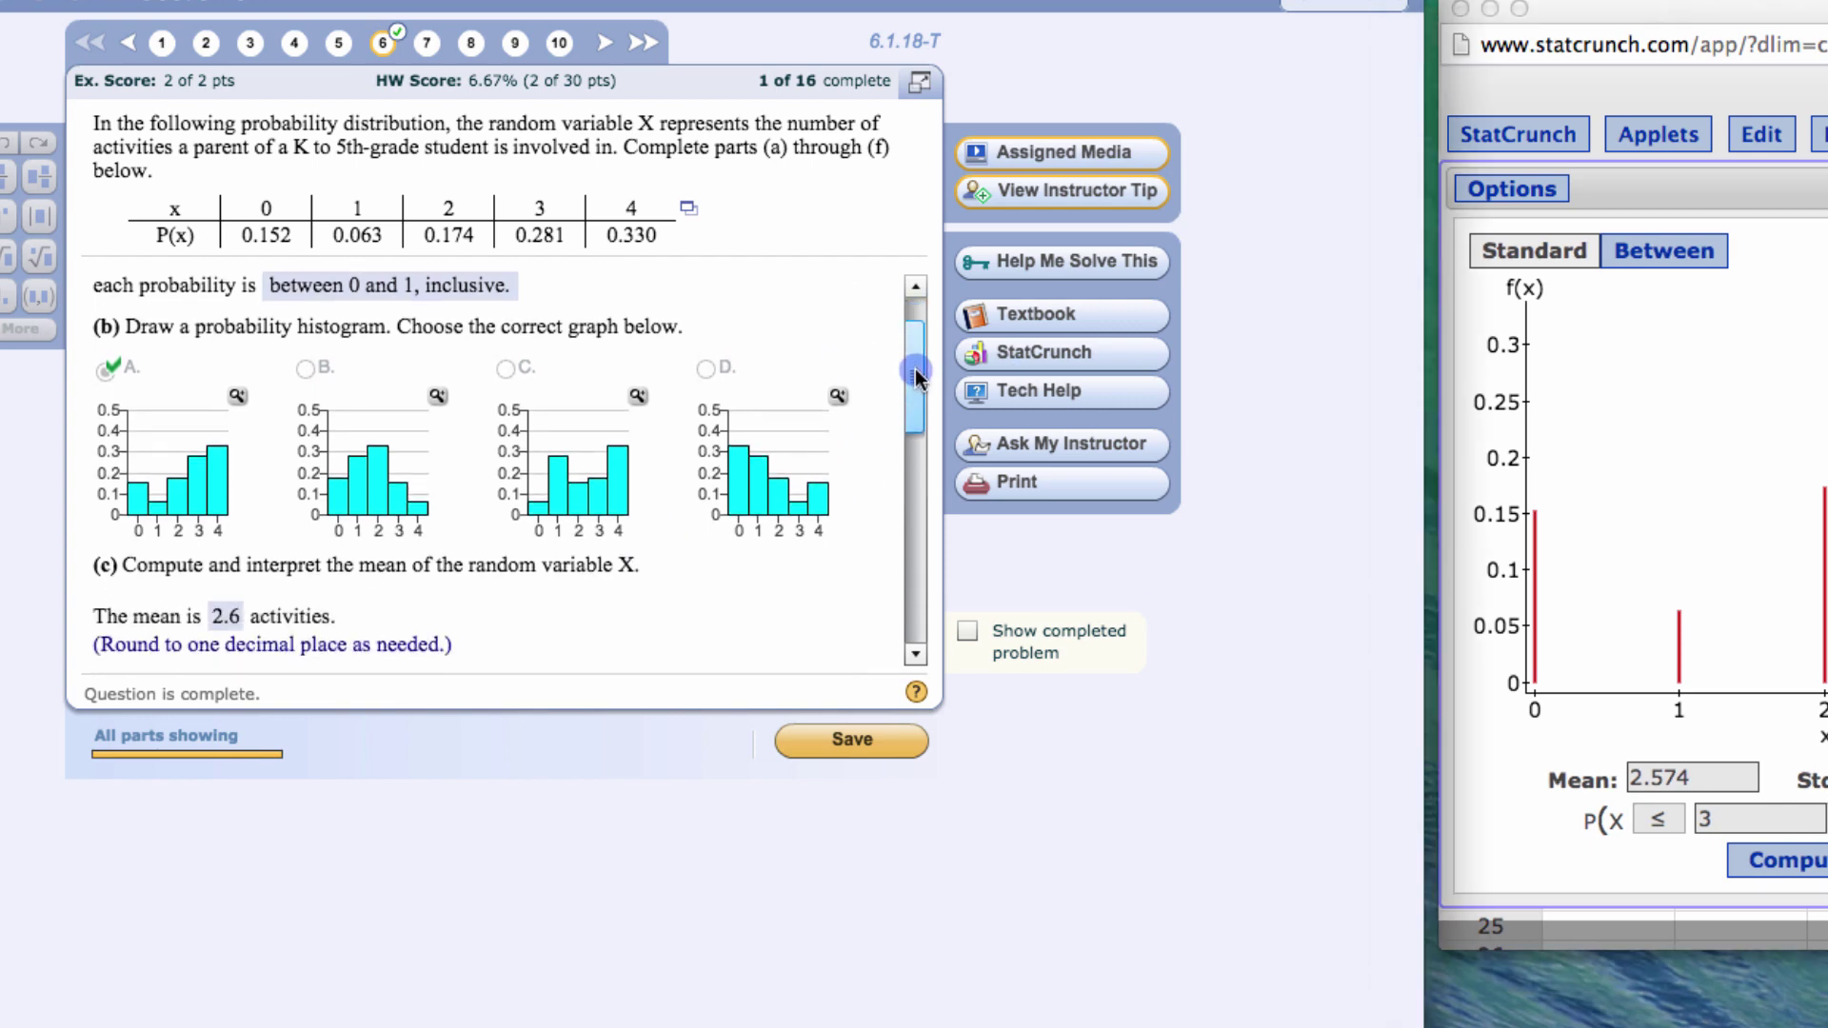
pyautogui.scroll(-5, 916, 376)
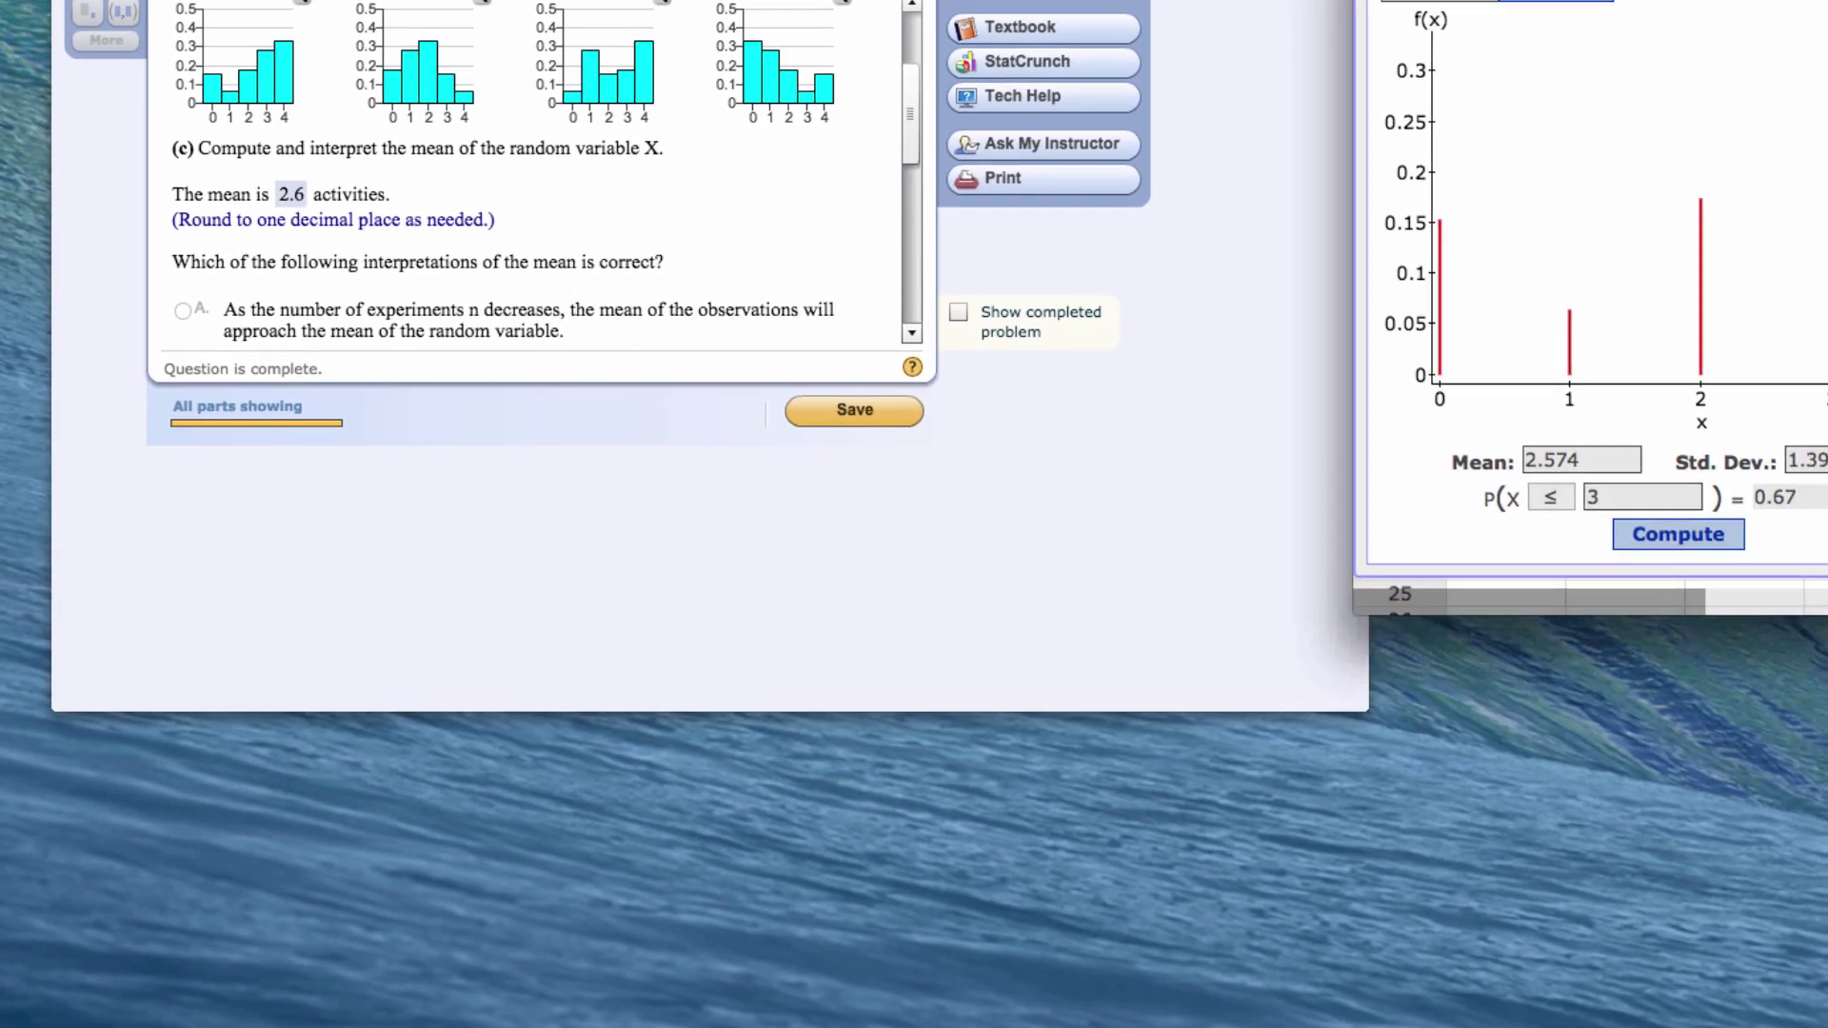
pyautogui.moveTo(1561, 0); pyautogui.dragTo(769, 219)
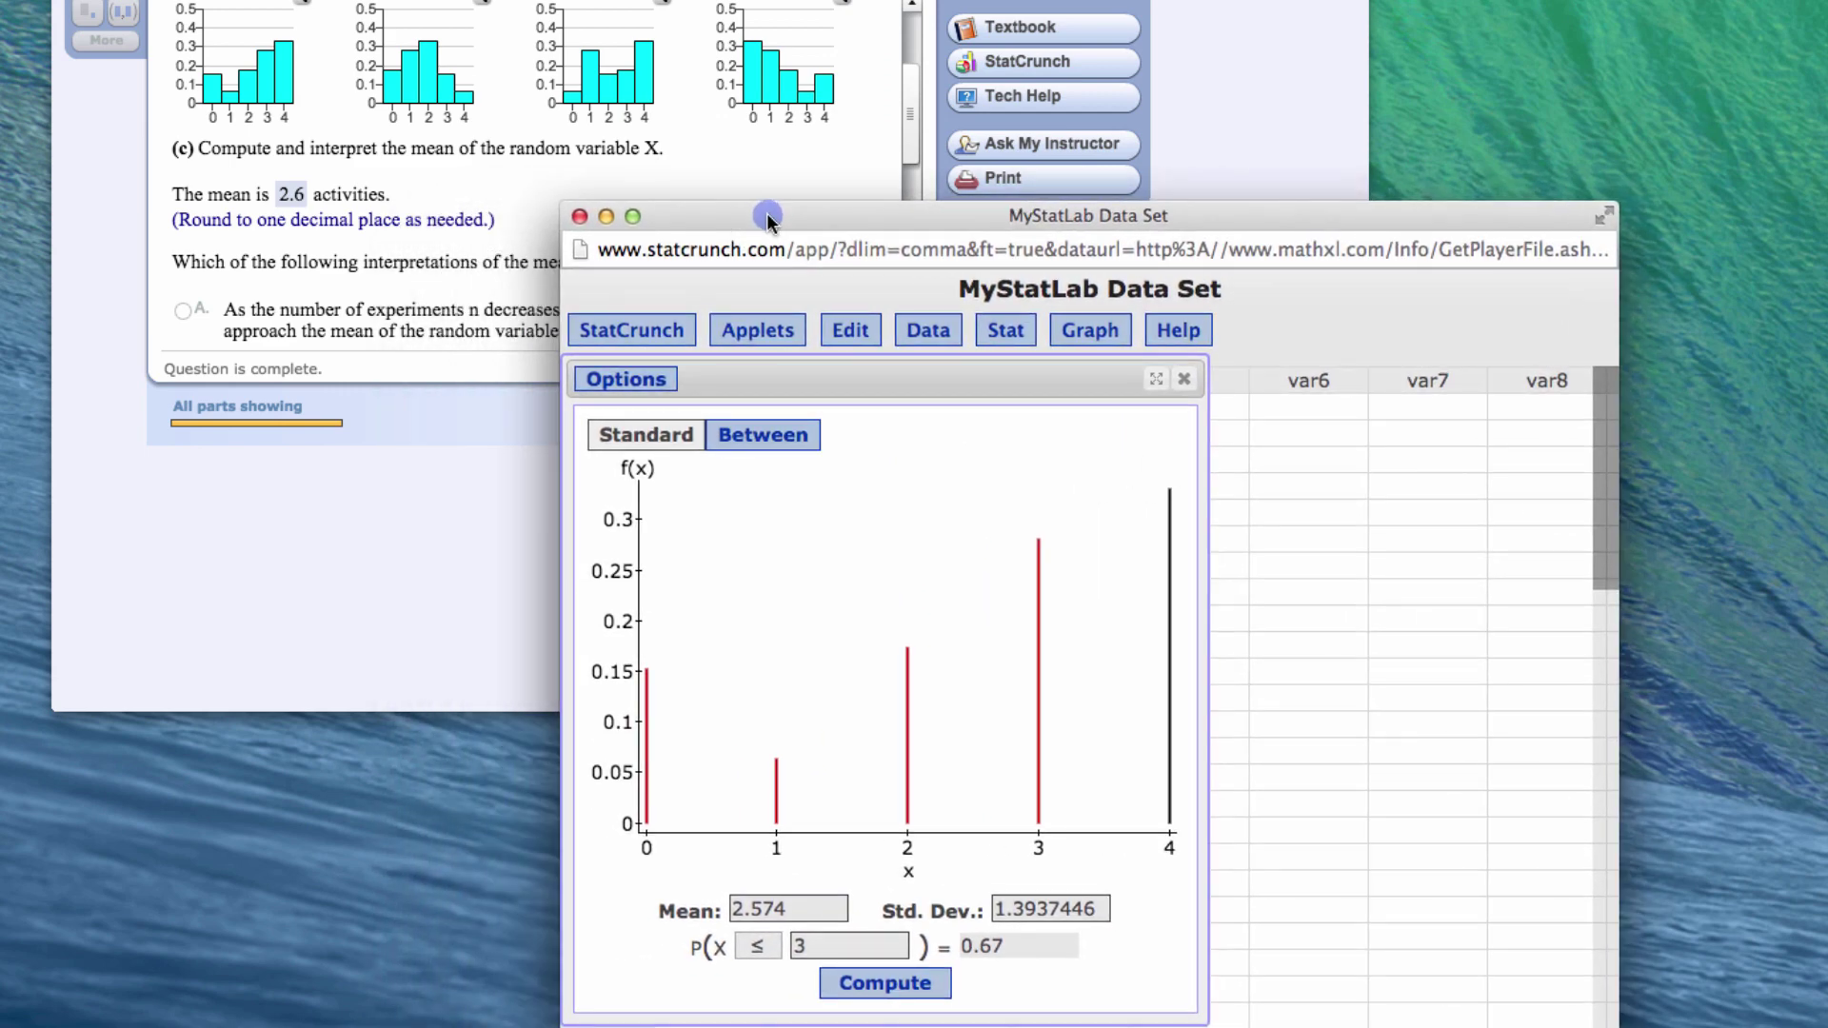
# - Check part (c)'s mean of 2.6 against StatCrunch's 2.574 and the 'as n increases' interpretation
pyautogui.click(441, 172)
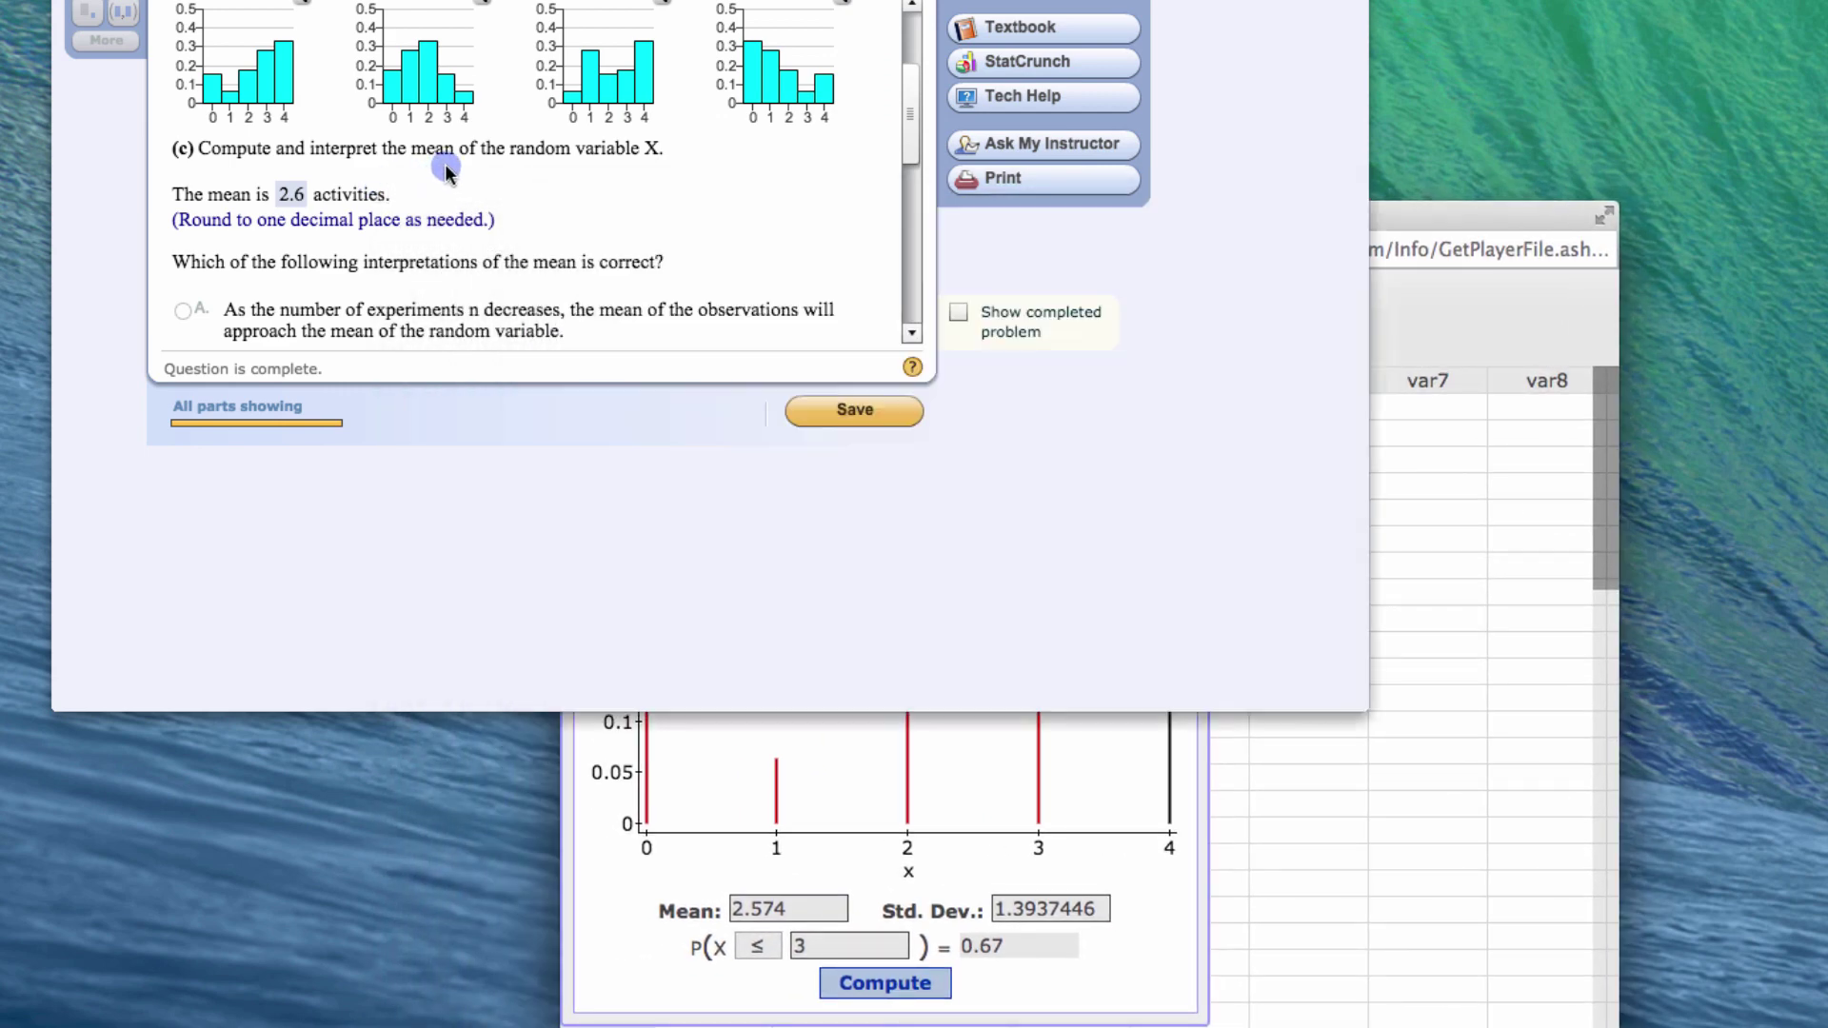
pyautogui.moveTo(276, 196); pyautogui.dragTo(297, 202)
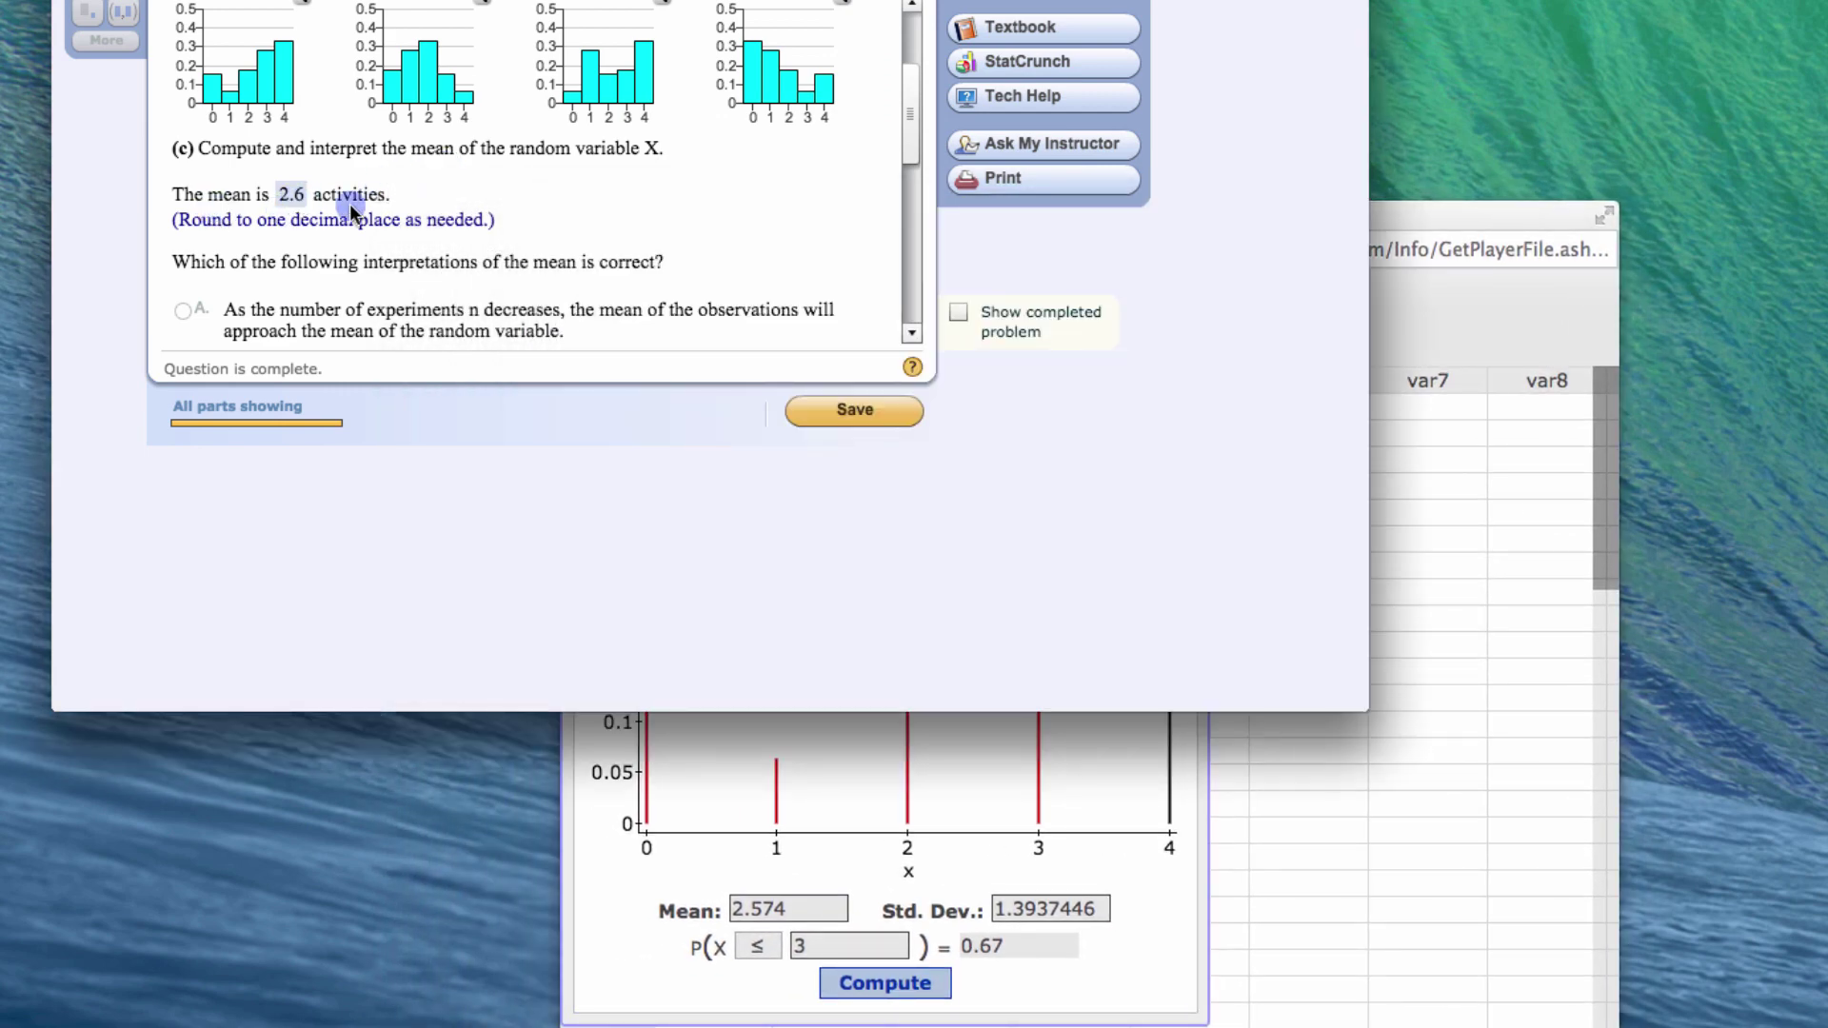
pyautogui.click(1433, 217)
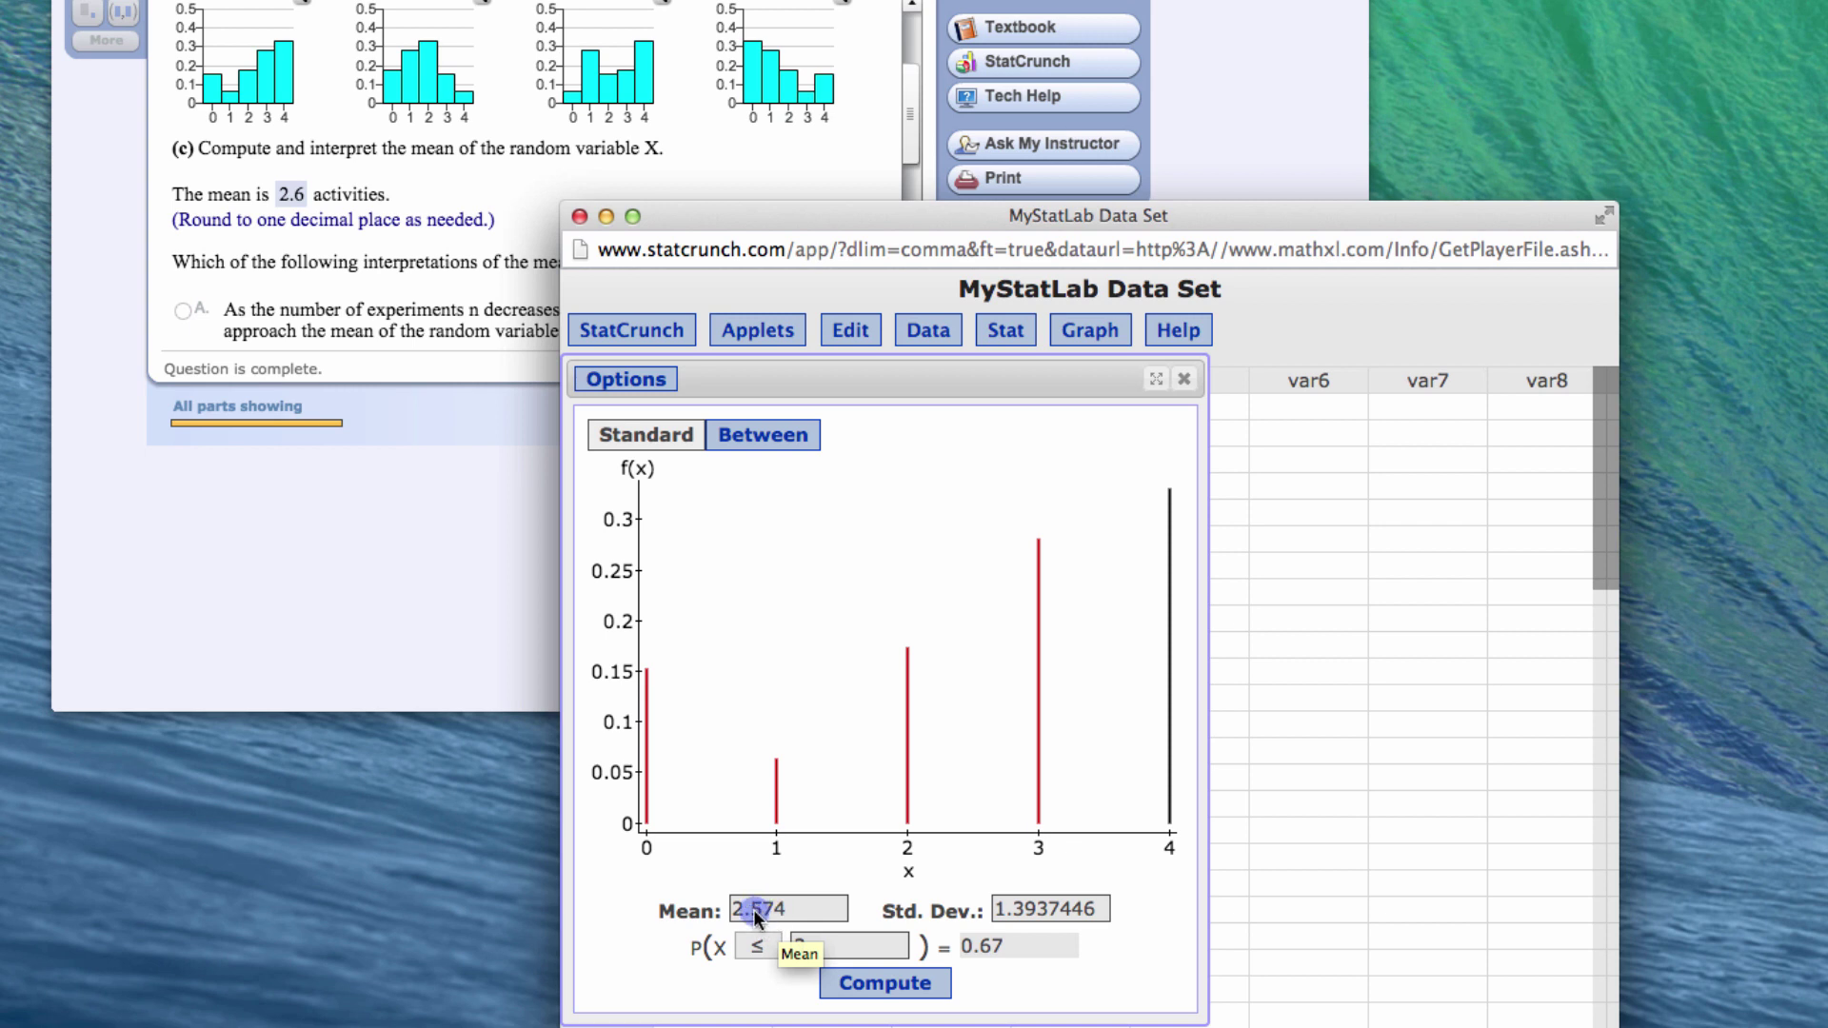
pyautogui.click(696, 124)
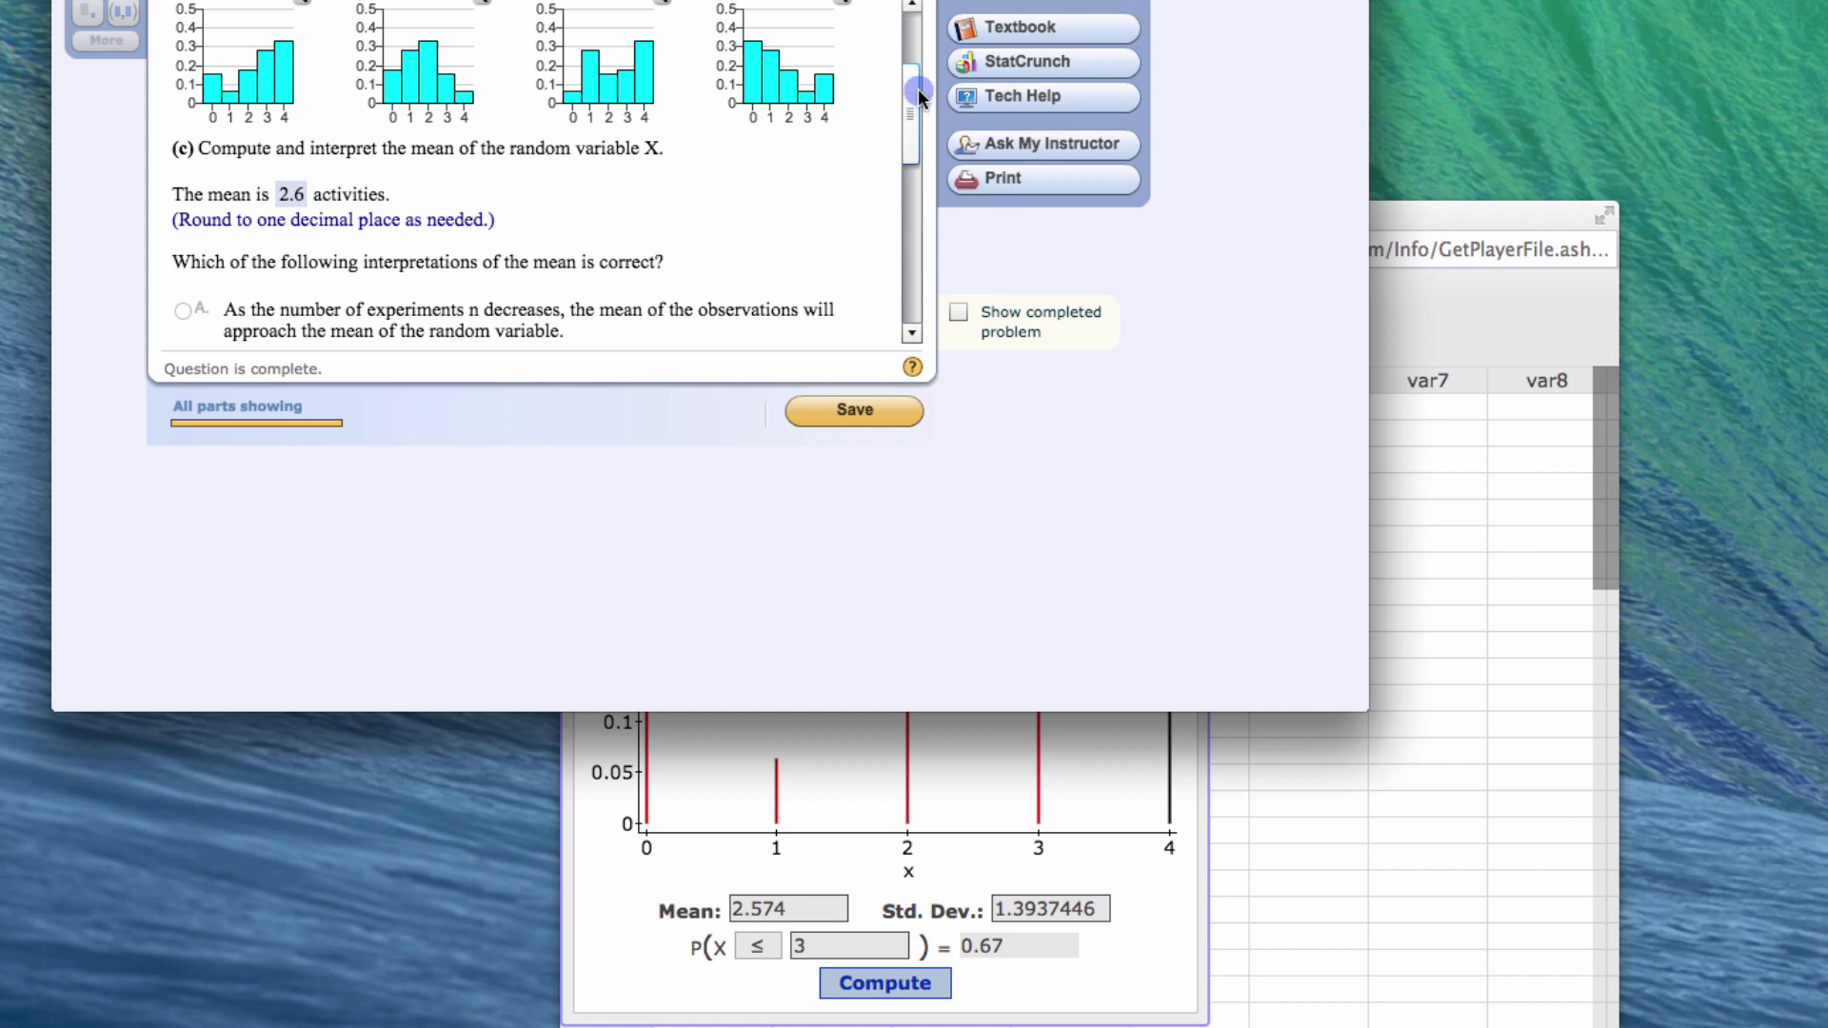
pyautogui.moveTo(919, 95); pyautogui.dragTo(919, 149)
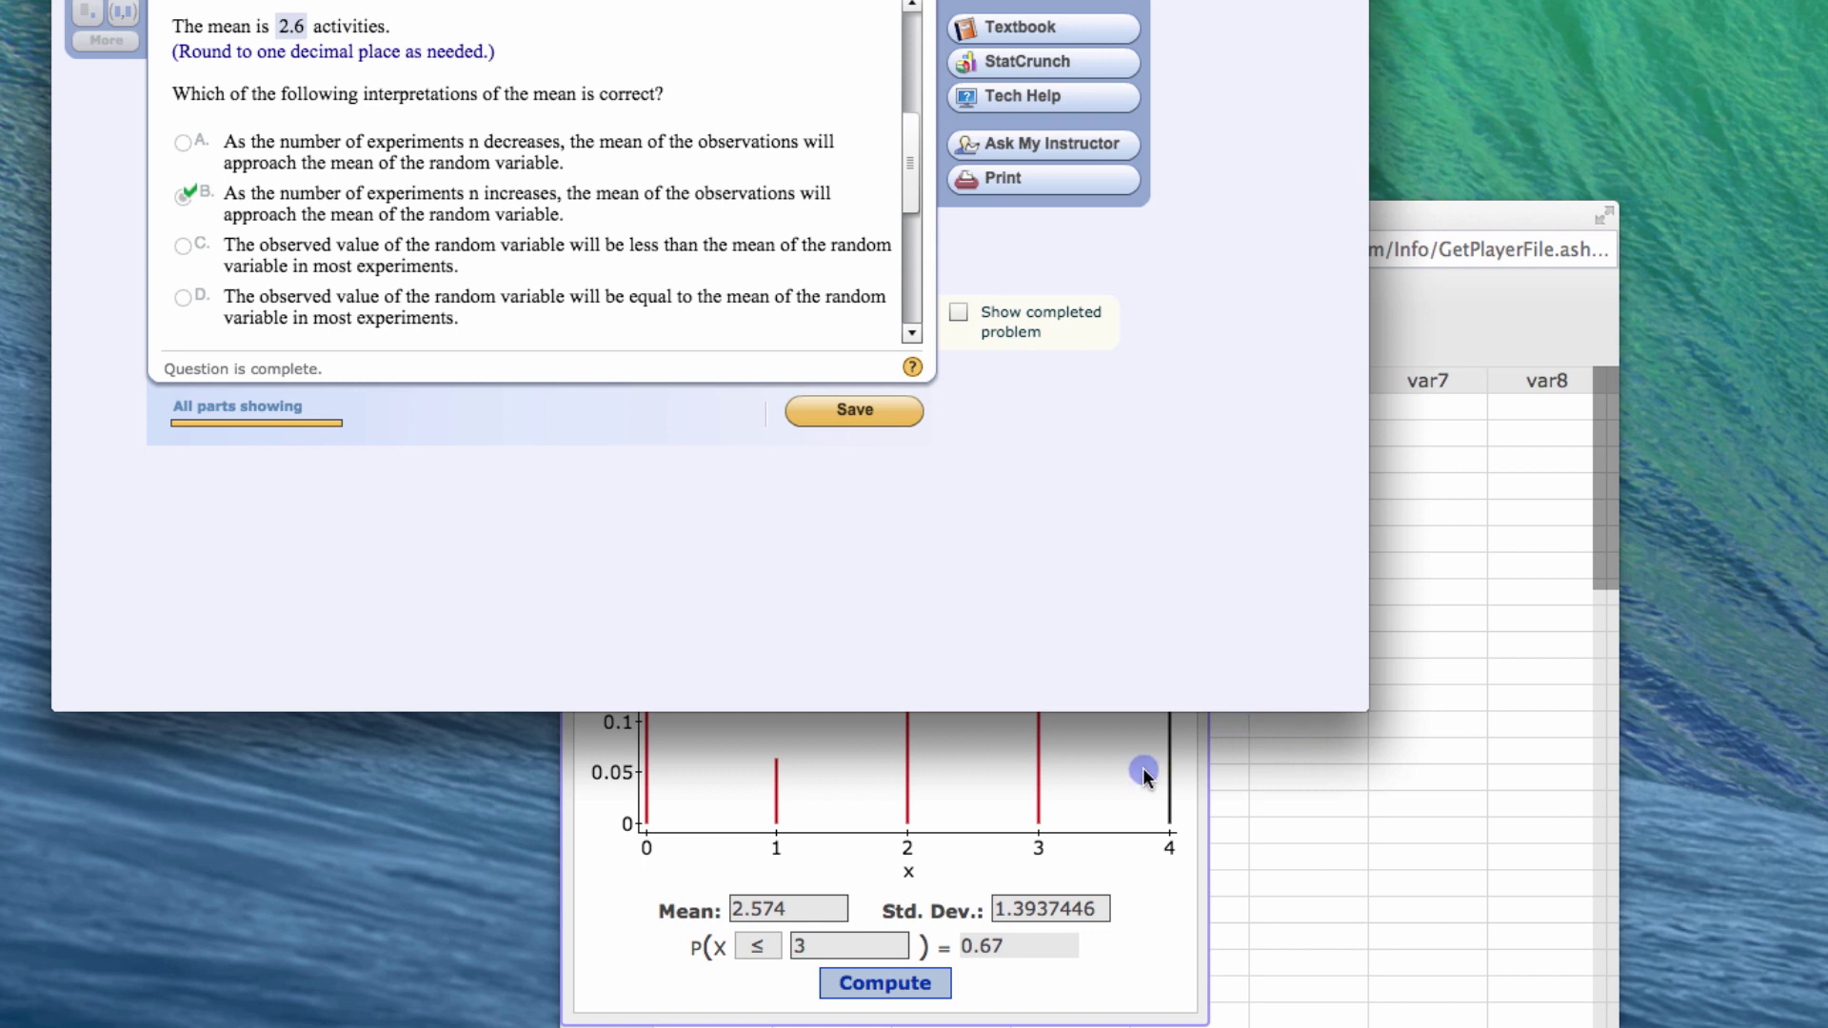
# - Compare StatCrunch's results with parts (d)–(f): 1.4 activities, .281 and .611
pyautogui.moveTo(912, 135); pyautogui.dragTo(914, 231)
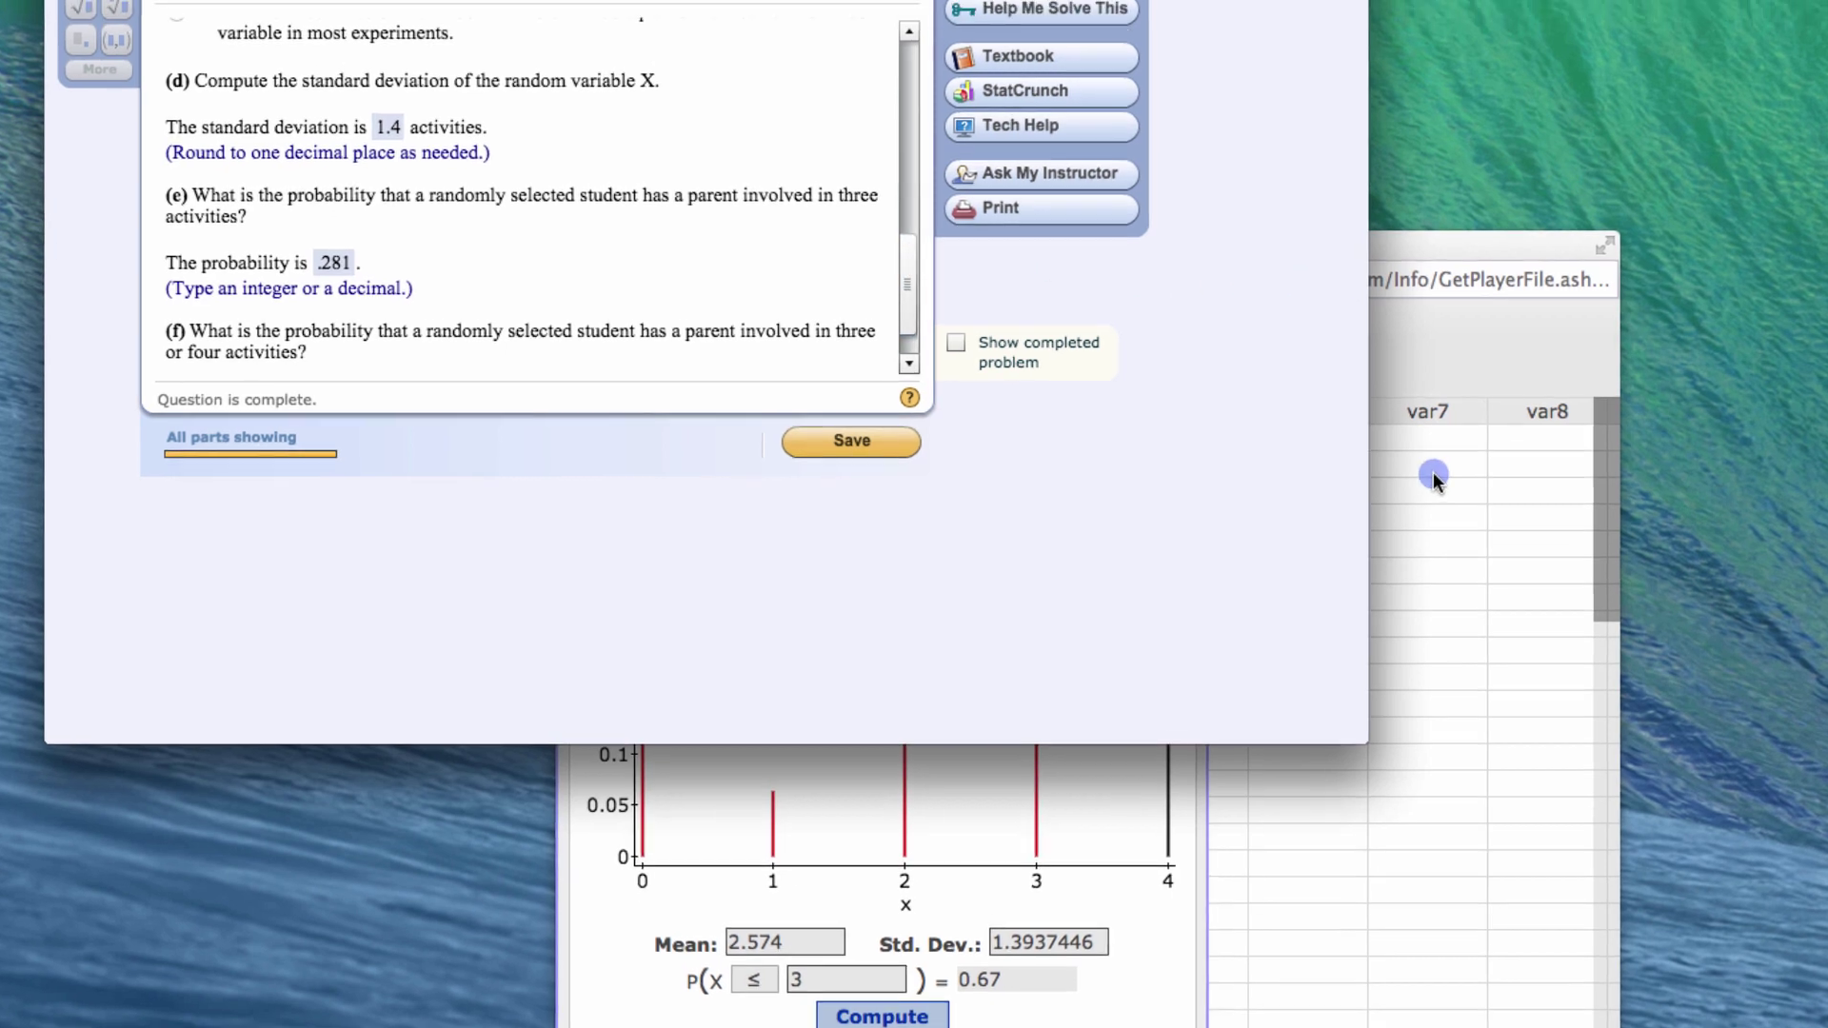
pyautogui.click(1396, 275)
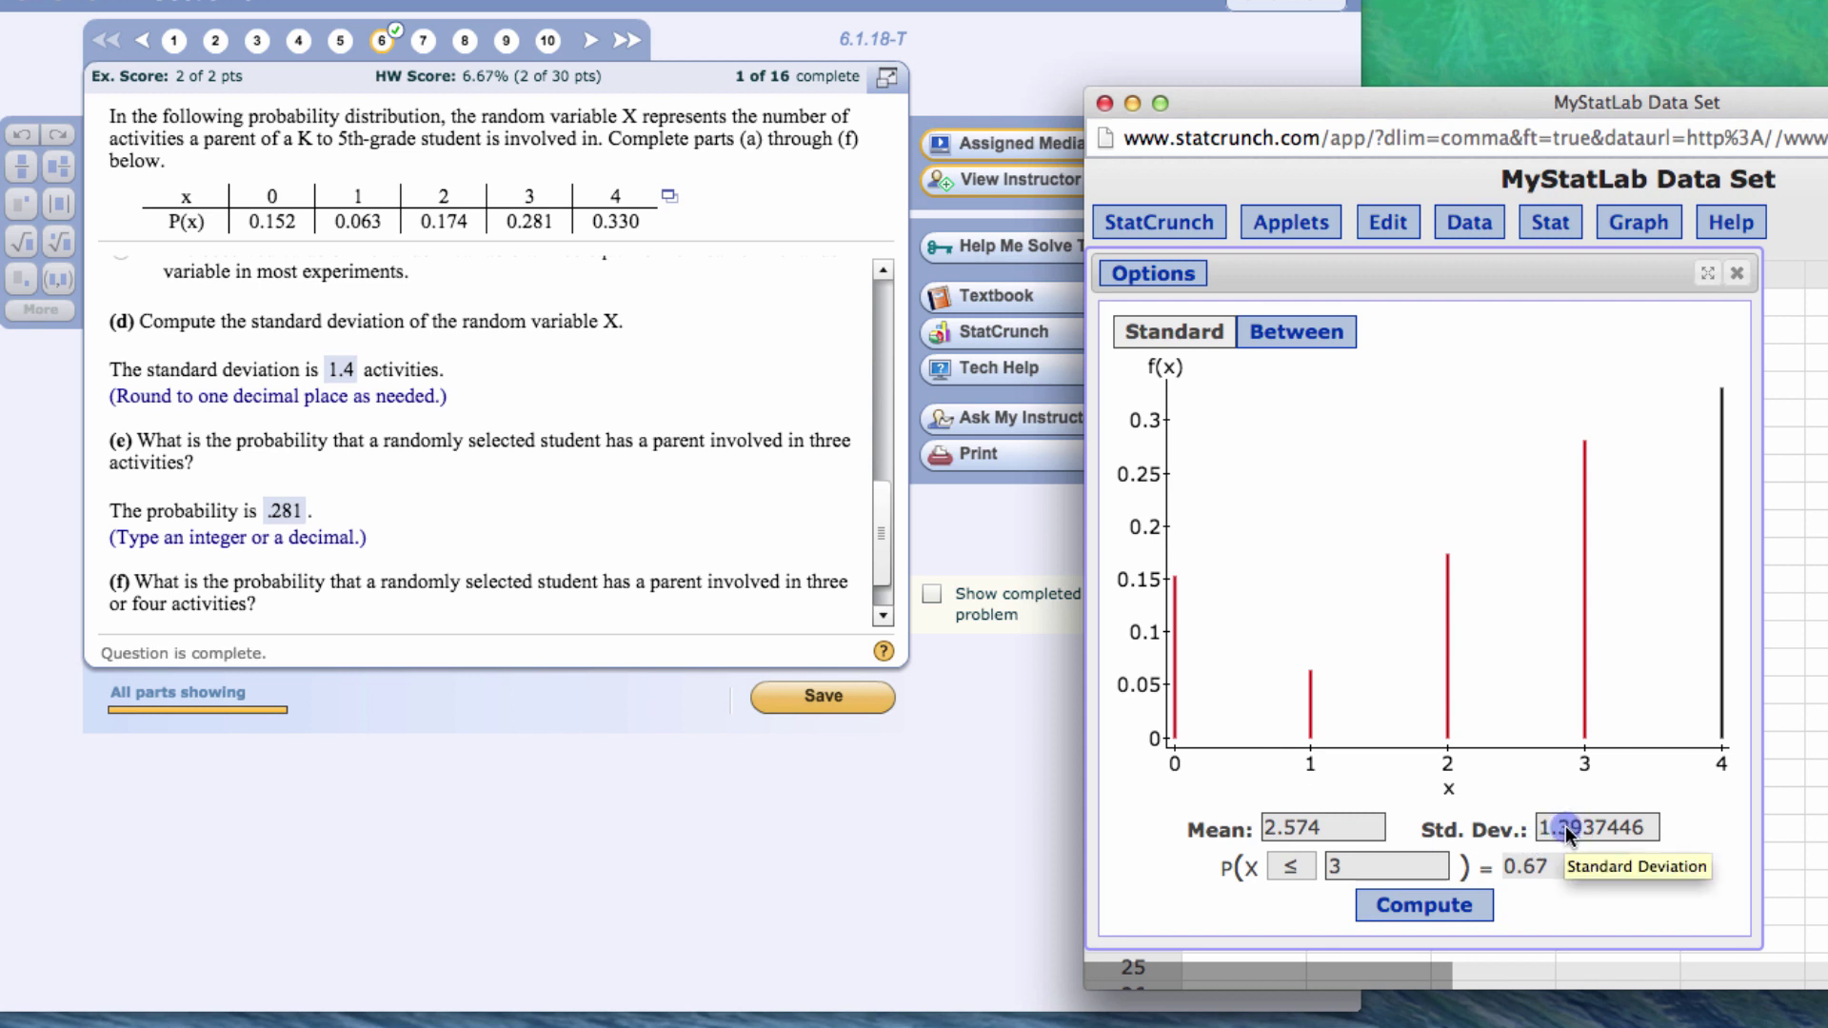
pyautogui.click(883, 502)
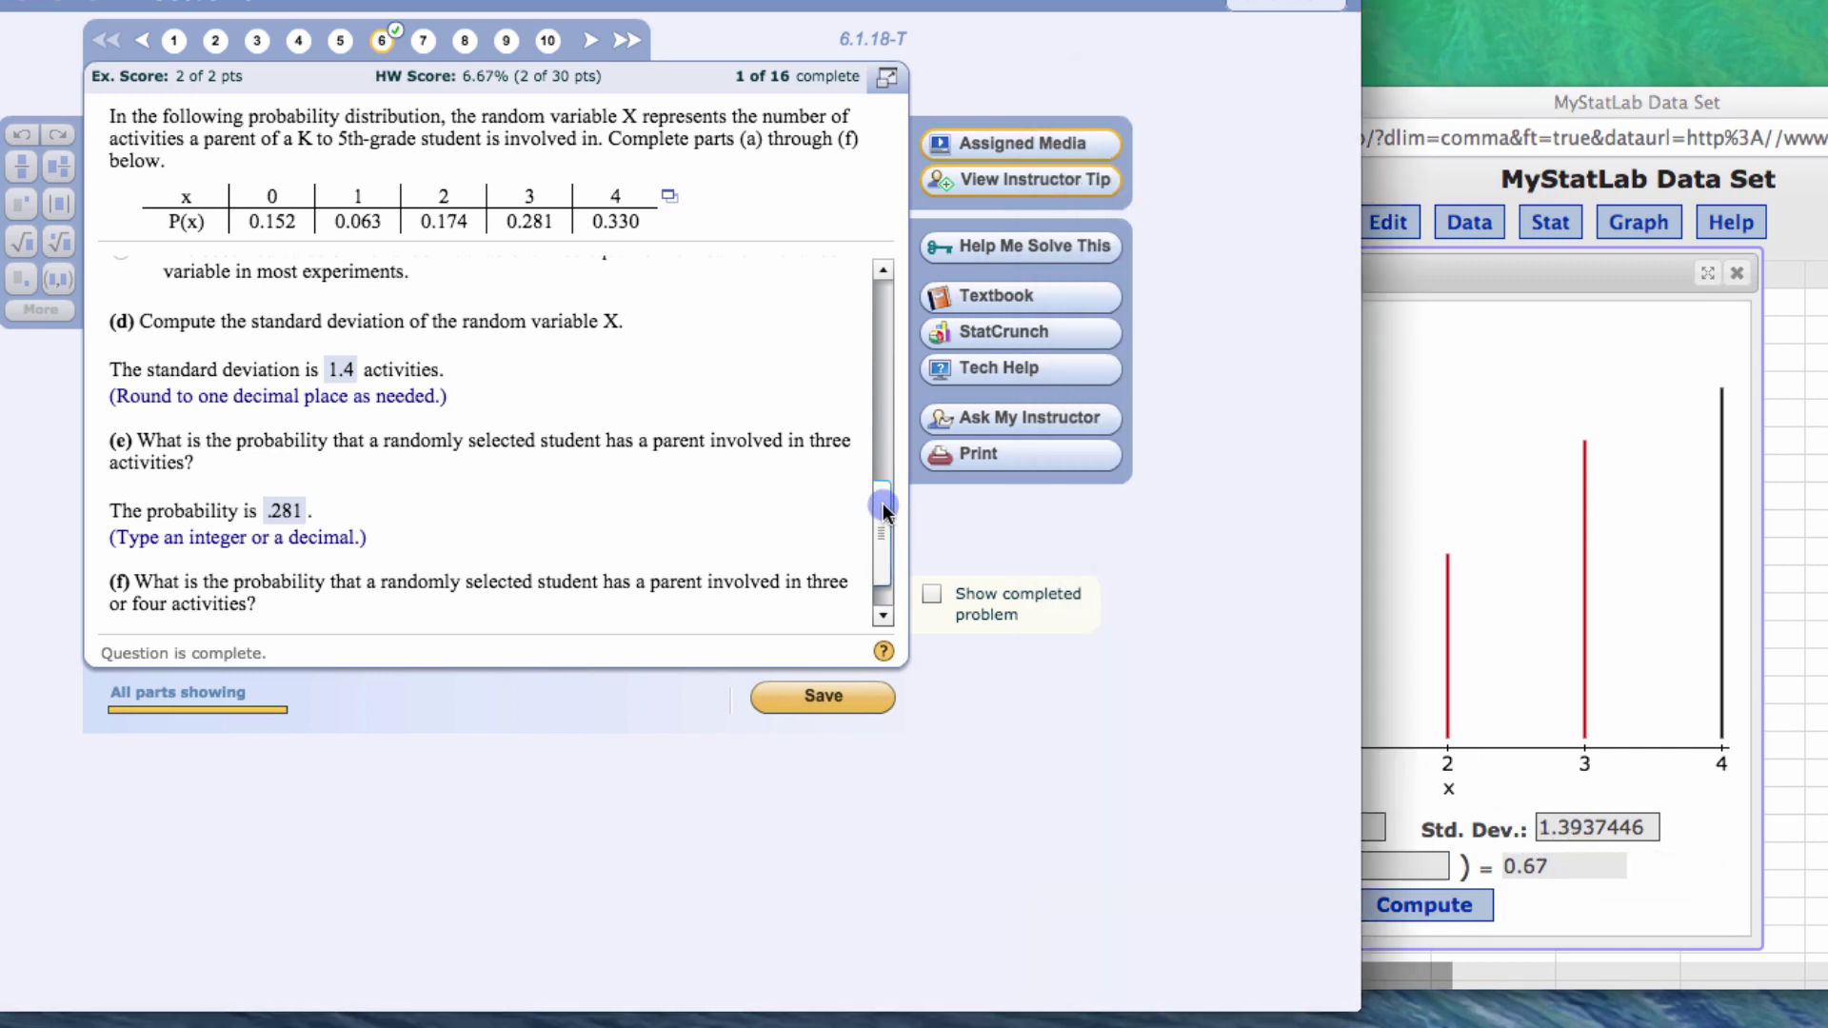
pyautogui.scroll(-2, 877, 497)
pyautogui.moveTo(876, 497); pyautogui.dragTo(870, 534)
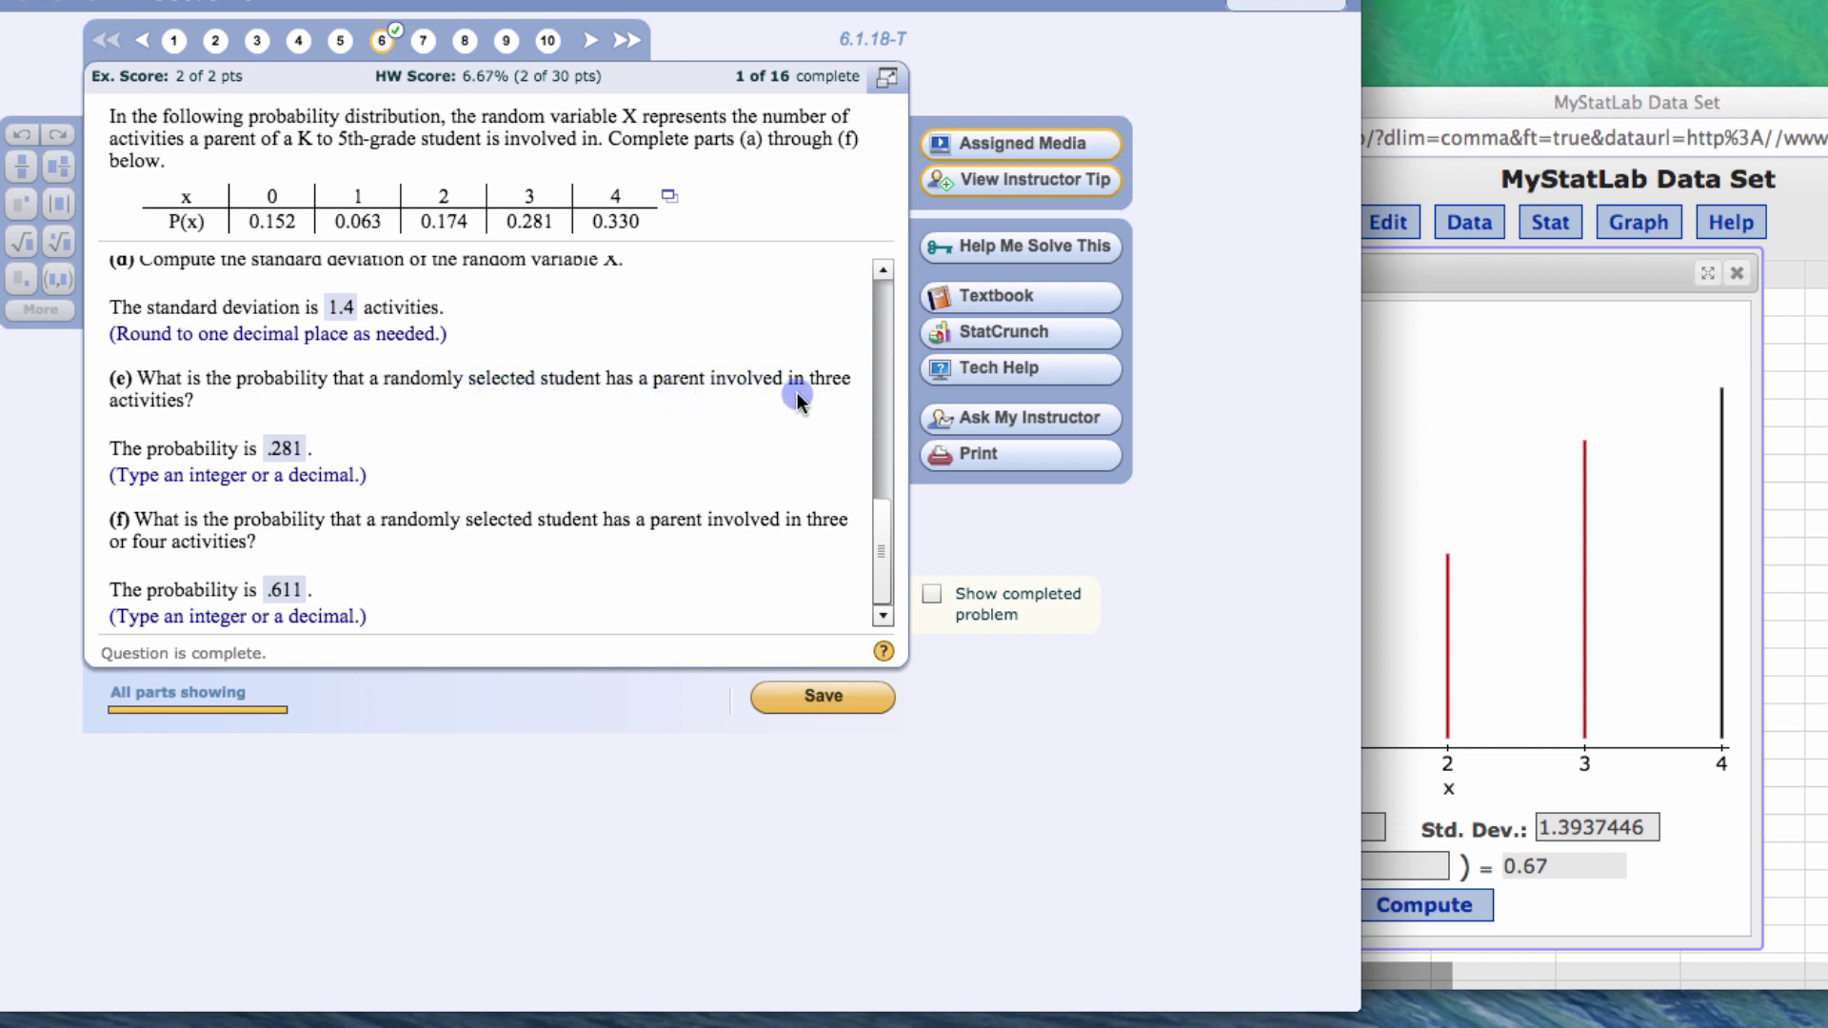
# - Switch the StatCrunch calculator to P(X = 3) and confirm 0.281 for part (e)
pyautogui.click(1581, 455)
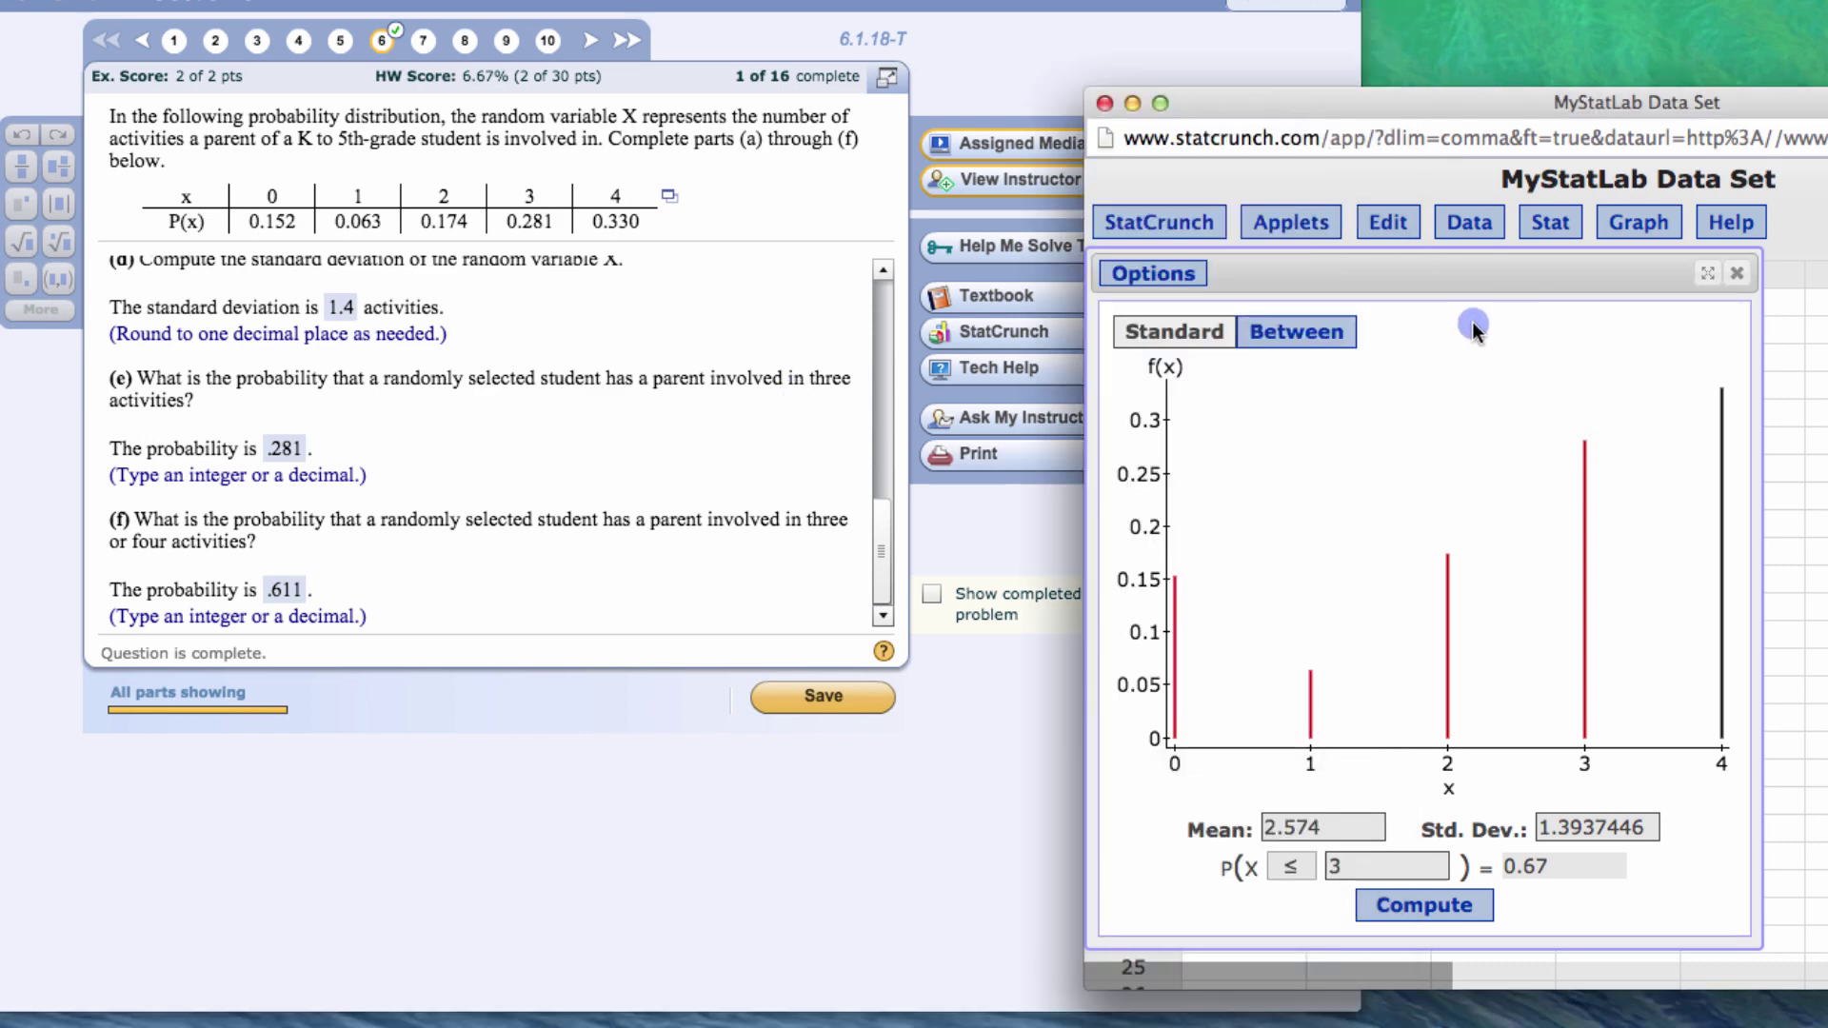
pyautogui.moveTo(1431, 117); pyautogui.dragTo(1244, 129)
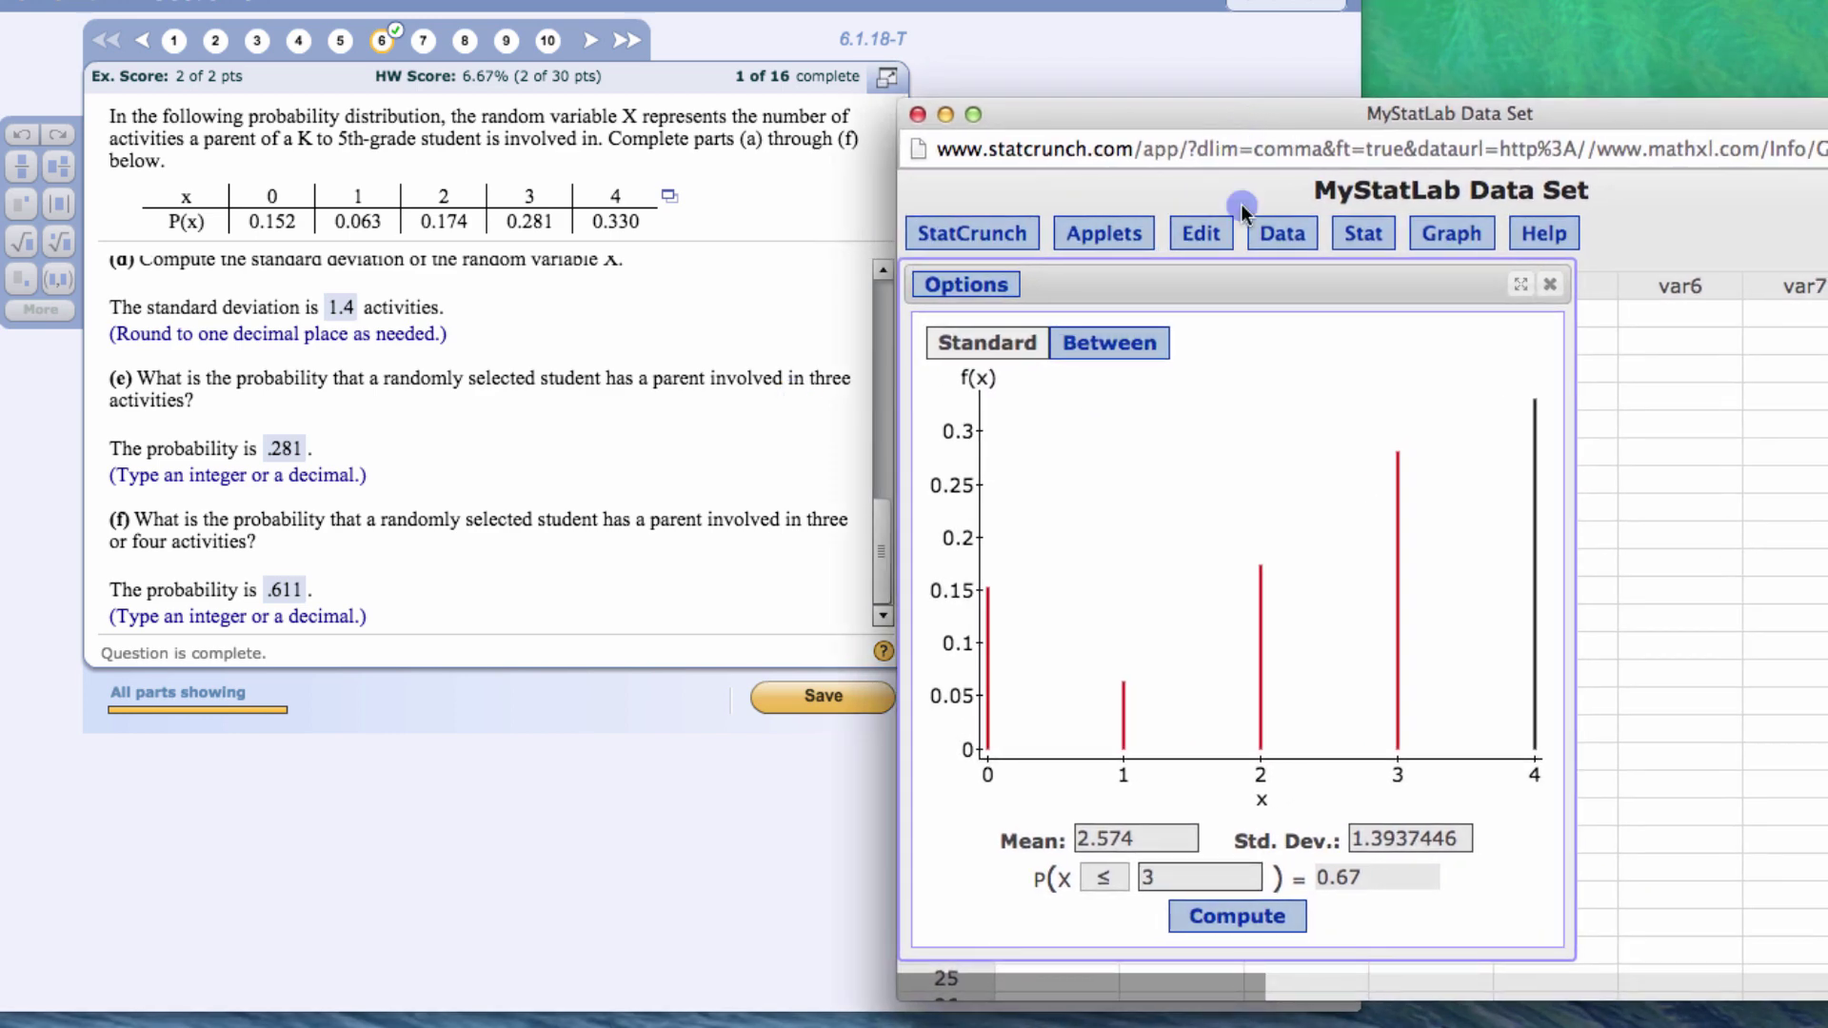
pyautogui.click(1105, 876)
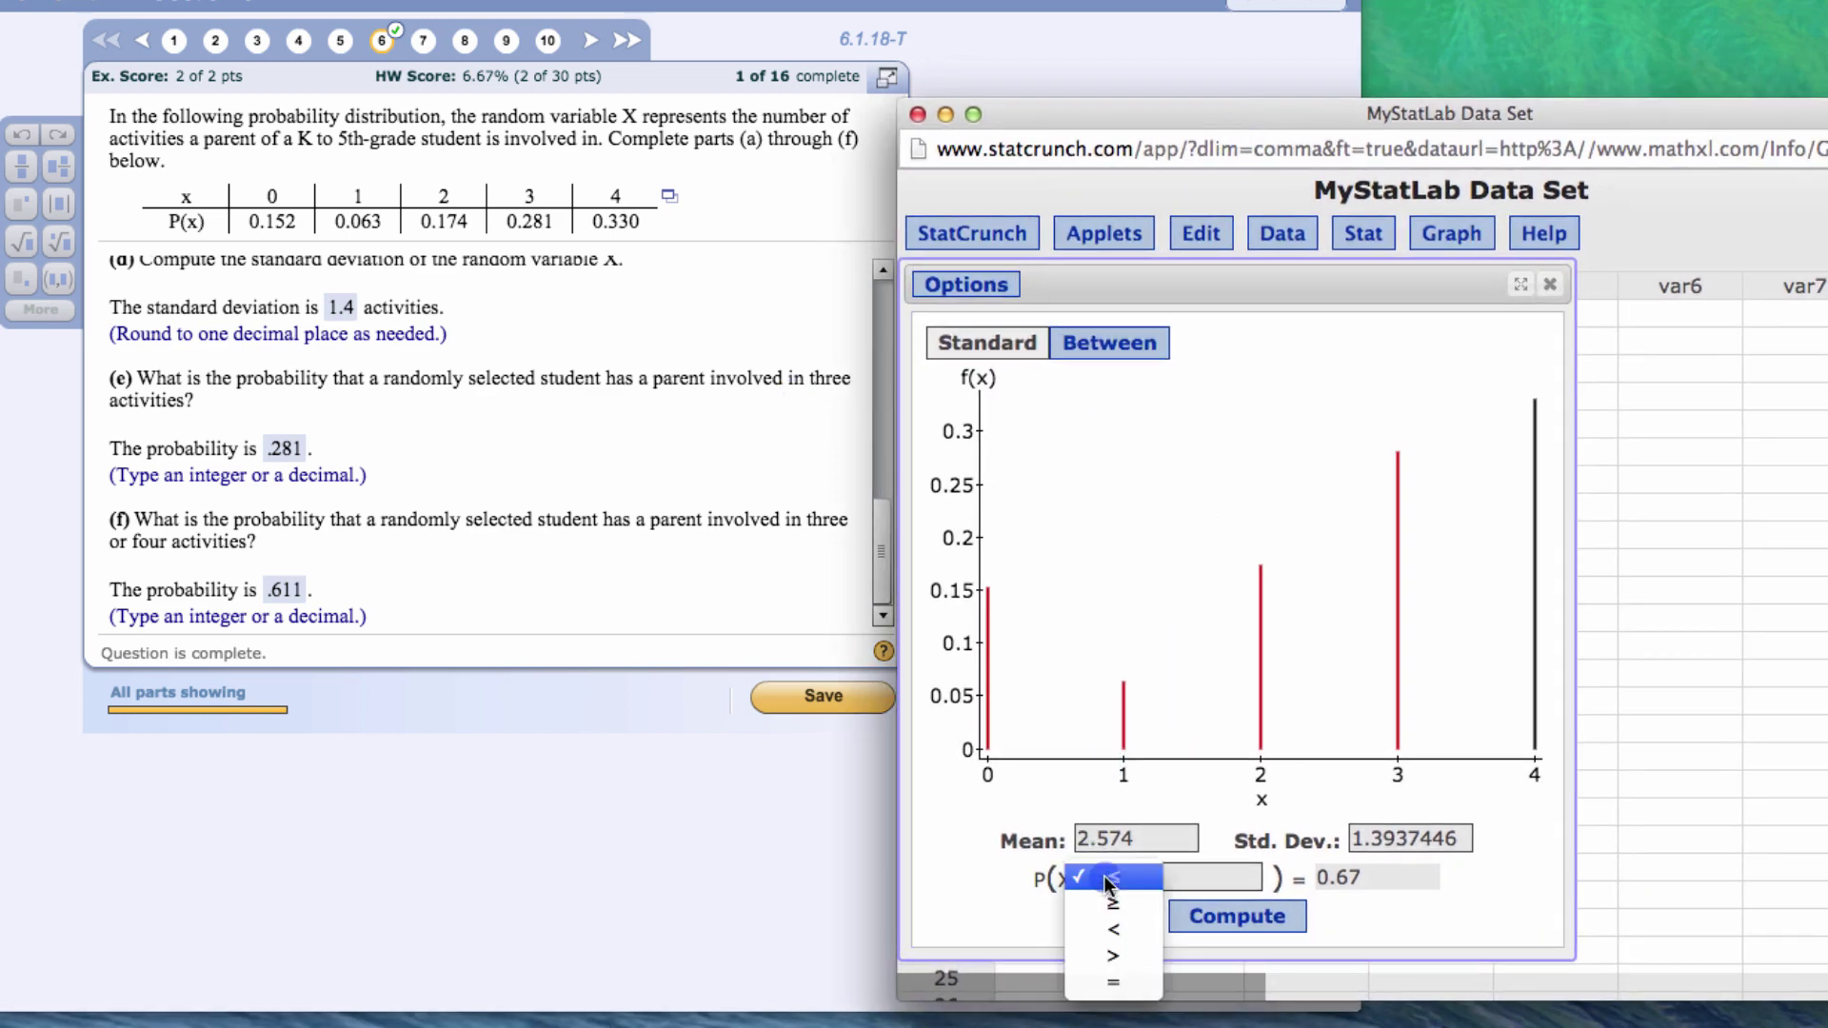
pyautogui.click(1111, 980)
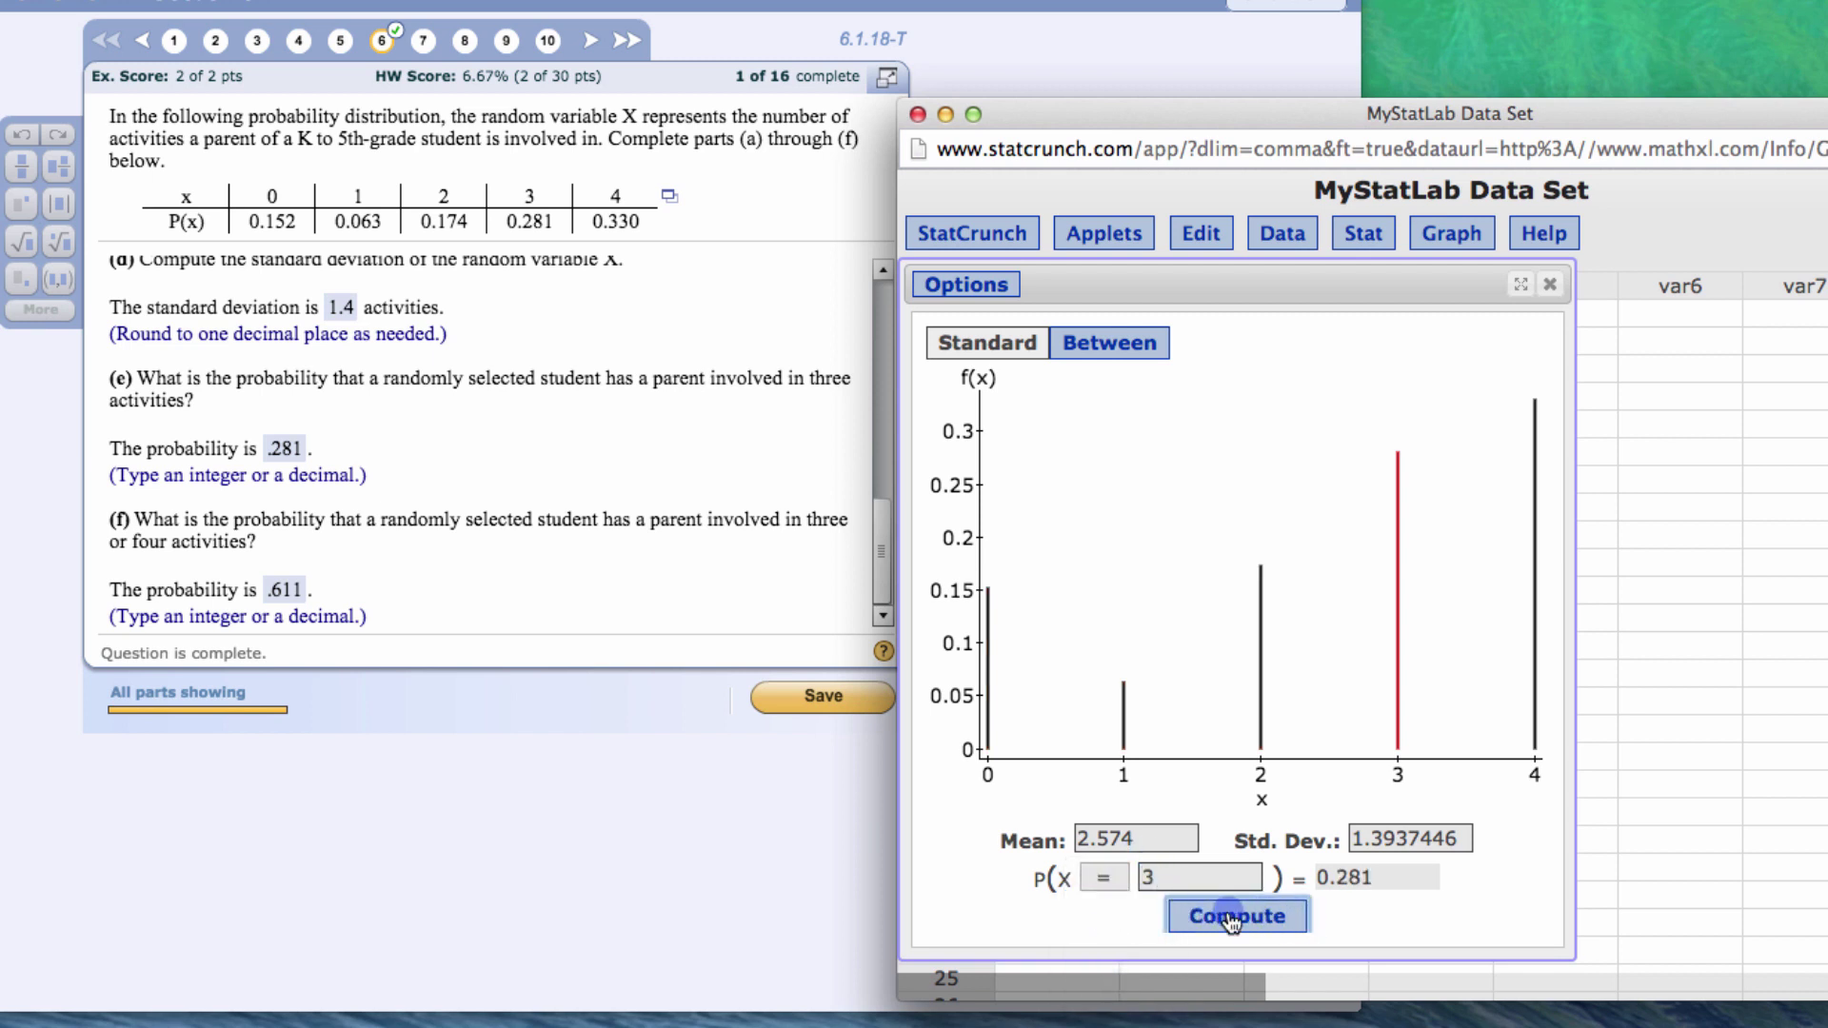
pyautogui.click(1371, 881)
pyautogui.click(290, 533)
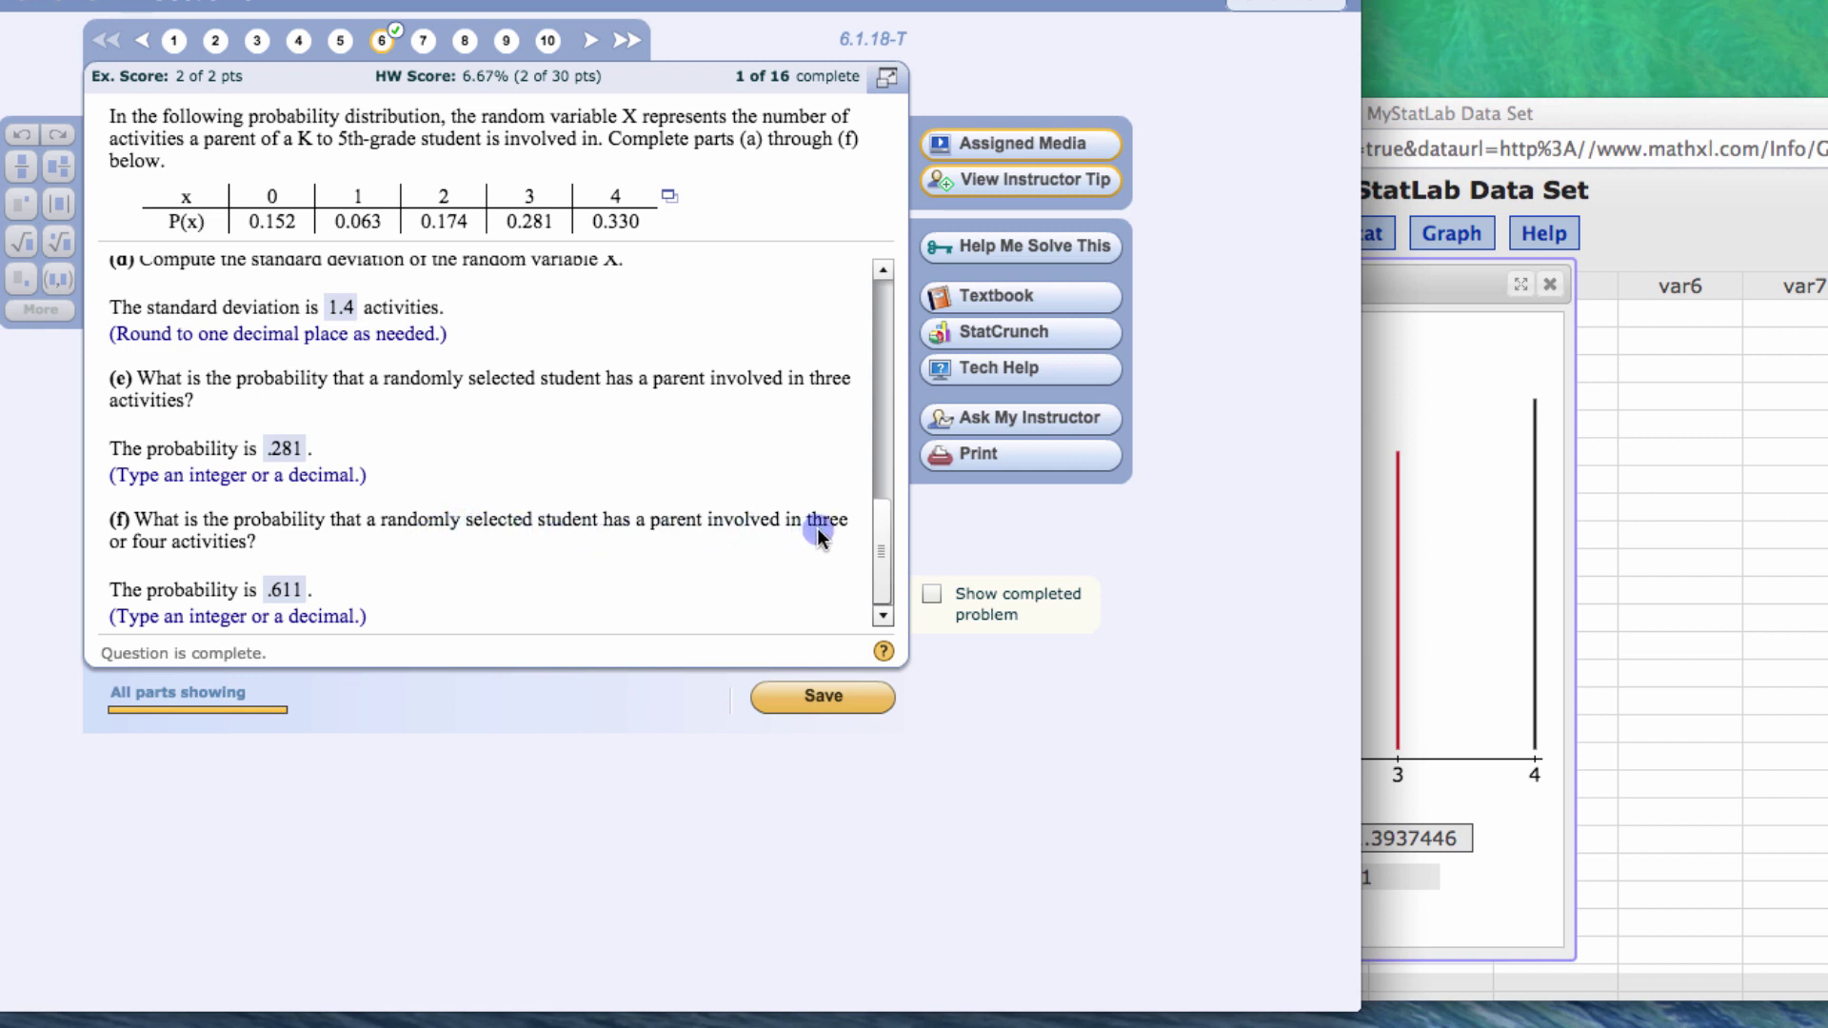
# - Change the calculator to P(X ≥ 3) and compute 0.611, confirming part (f)
pyautogui.click(1473, 478)
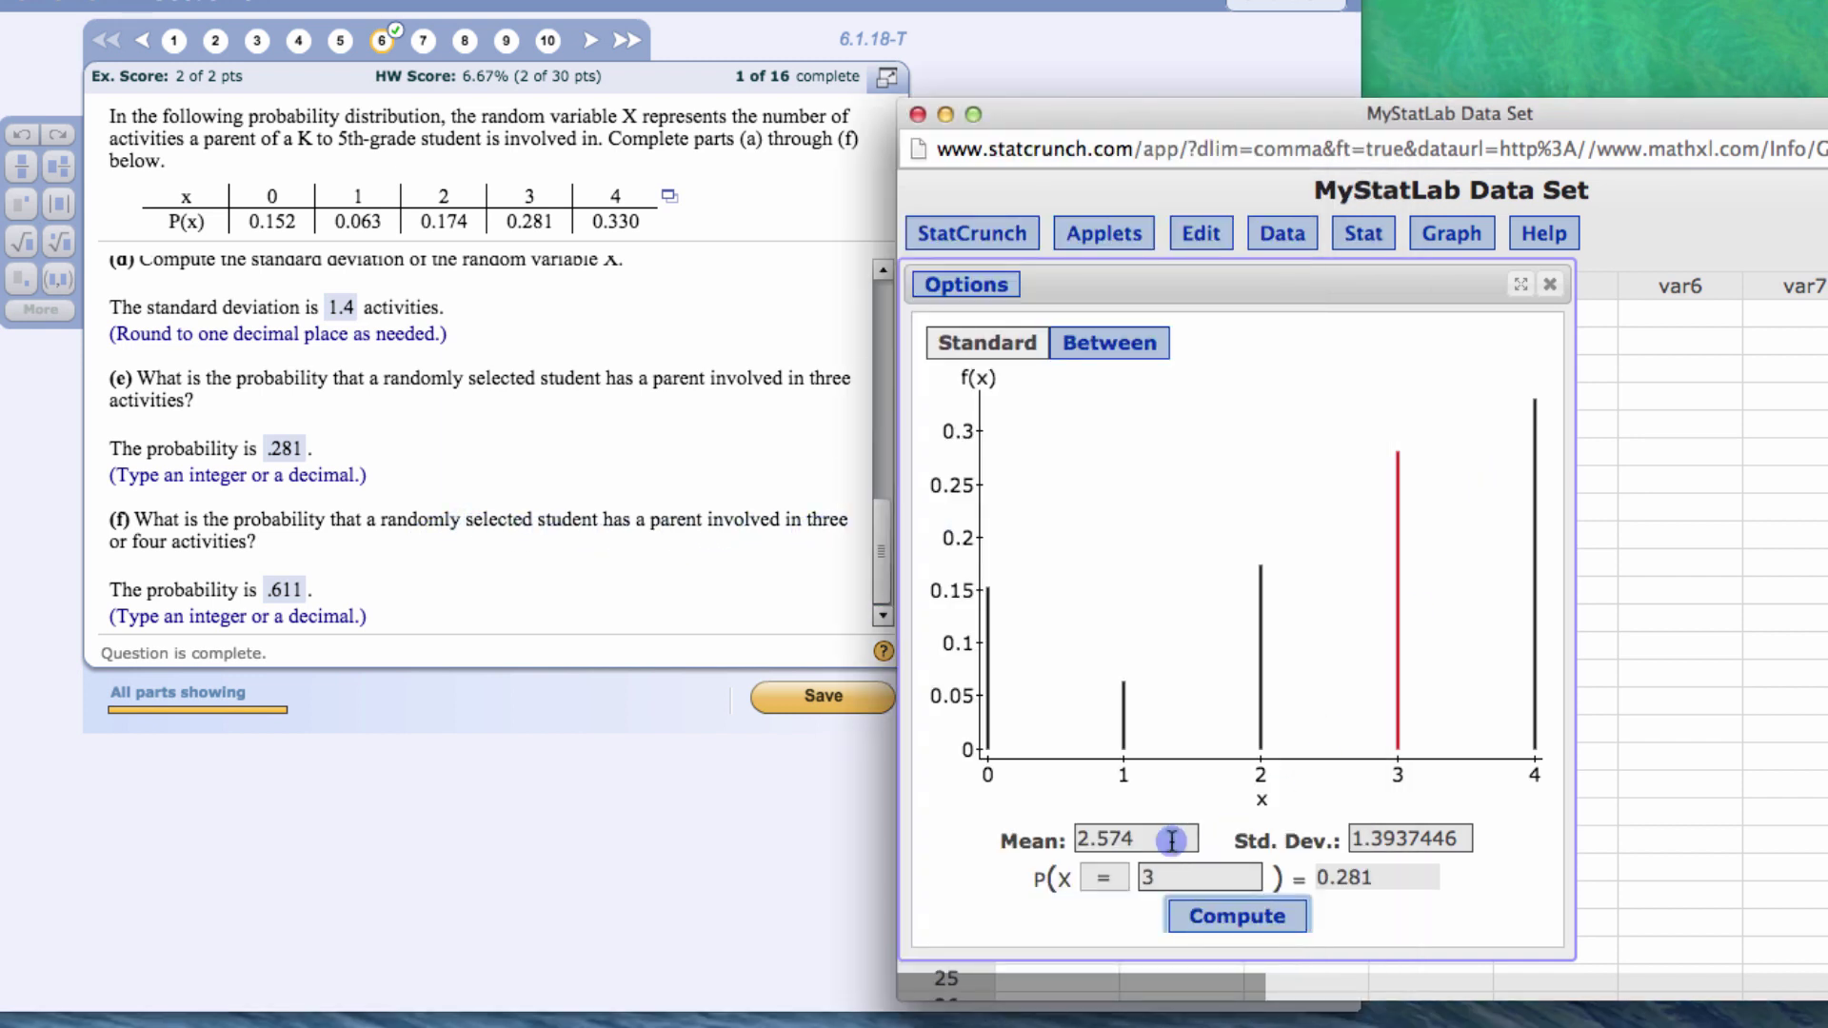
pyautogui.click(1112, 878)
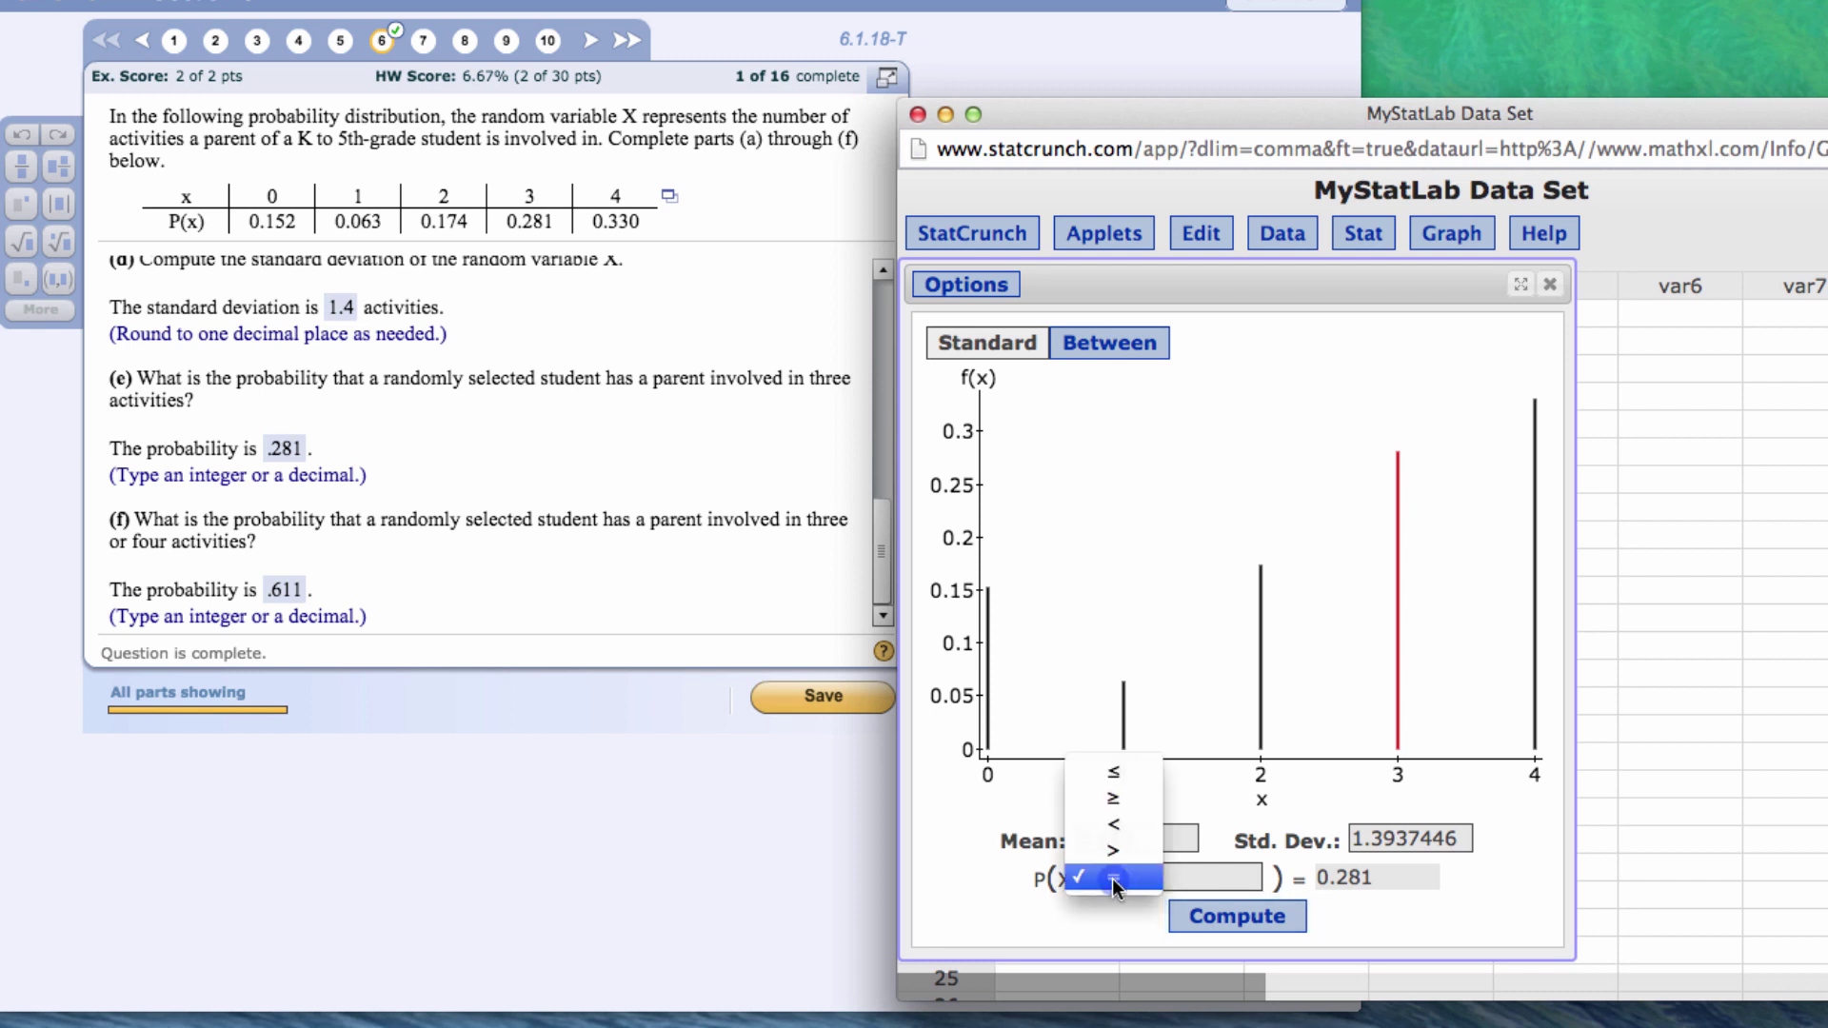
pyautogui.click(1121, 802)
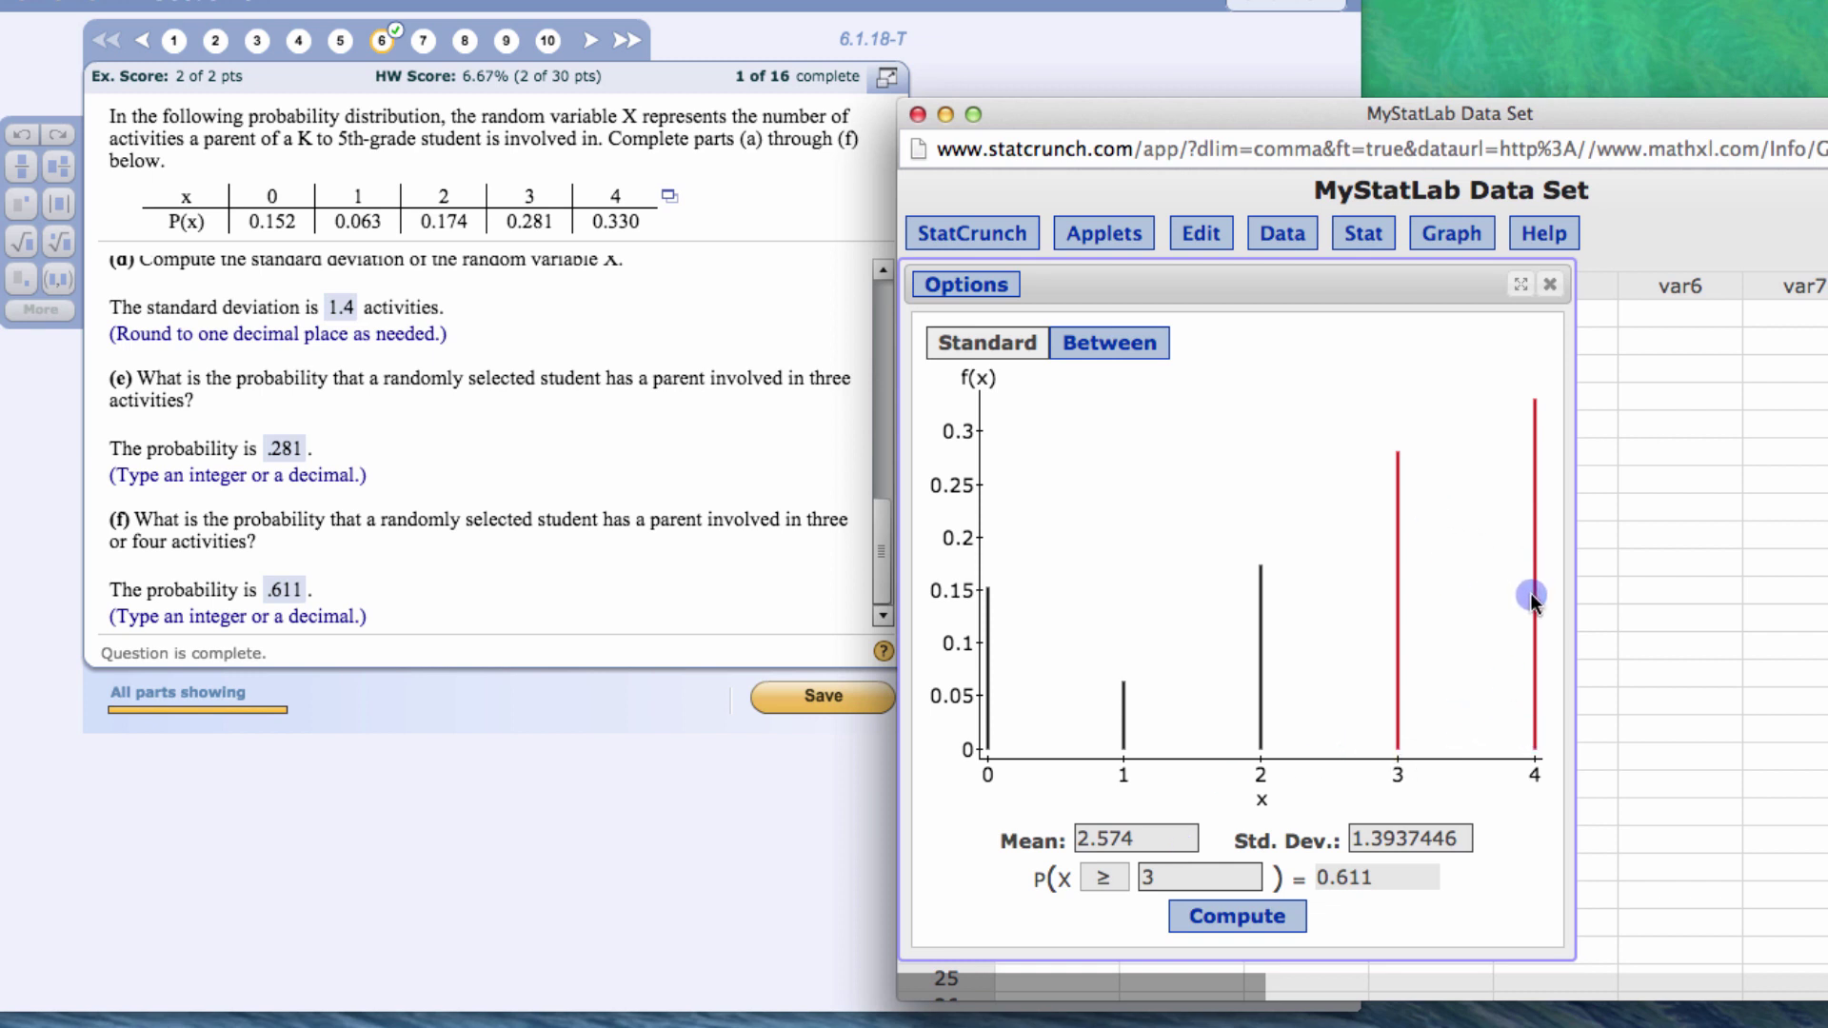
pyautogui.click(1280, 916)
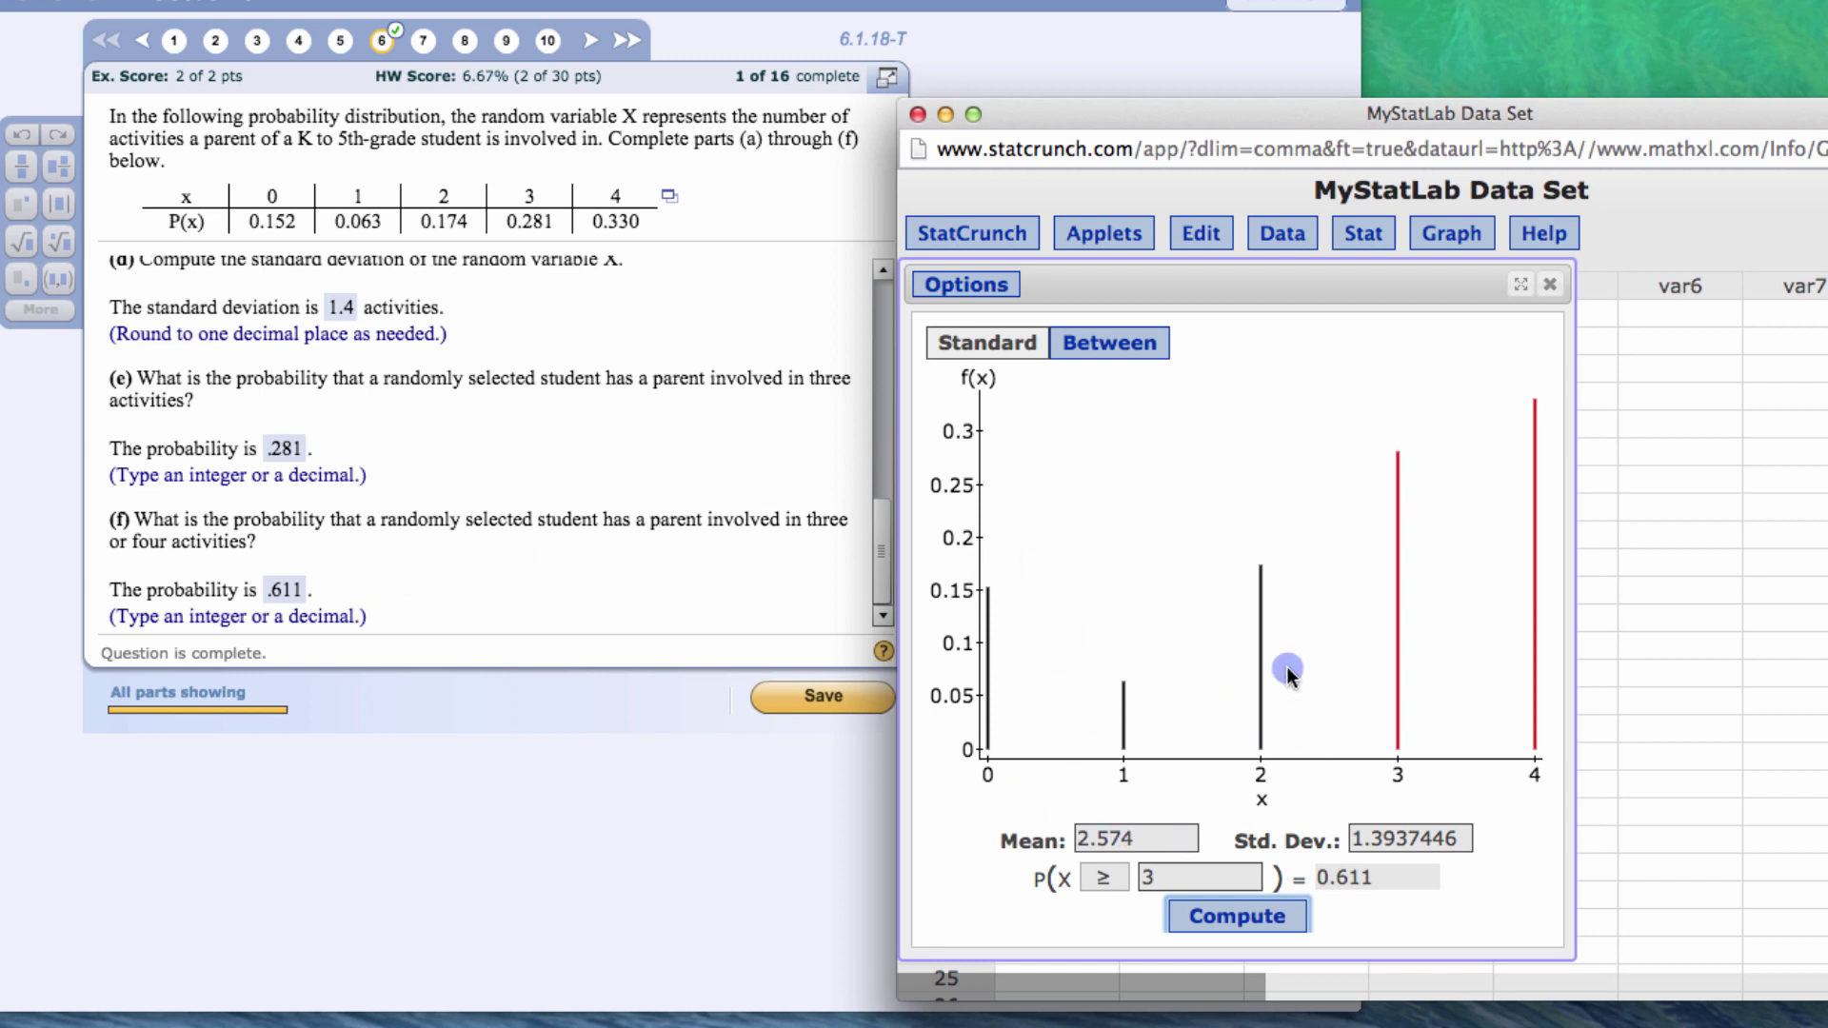
# - Compute P(X ≤ 2) in the calculator's single-comparison form
pyautogui.click(1104, 877)
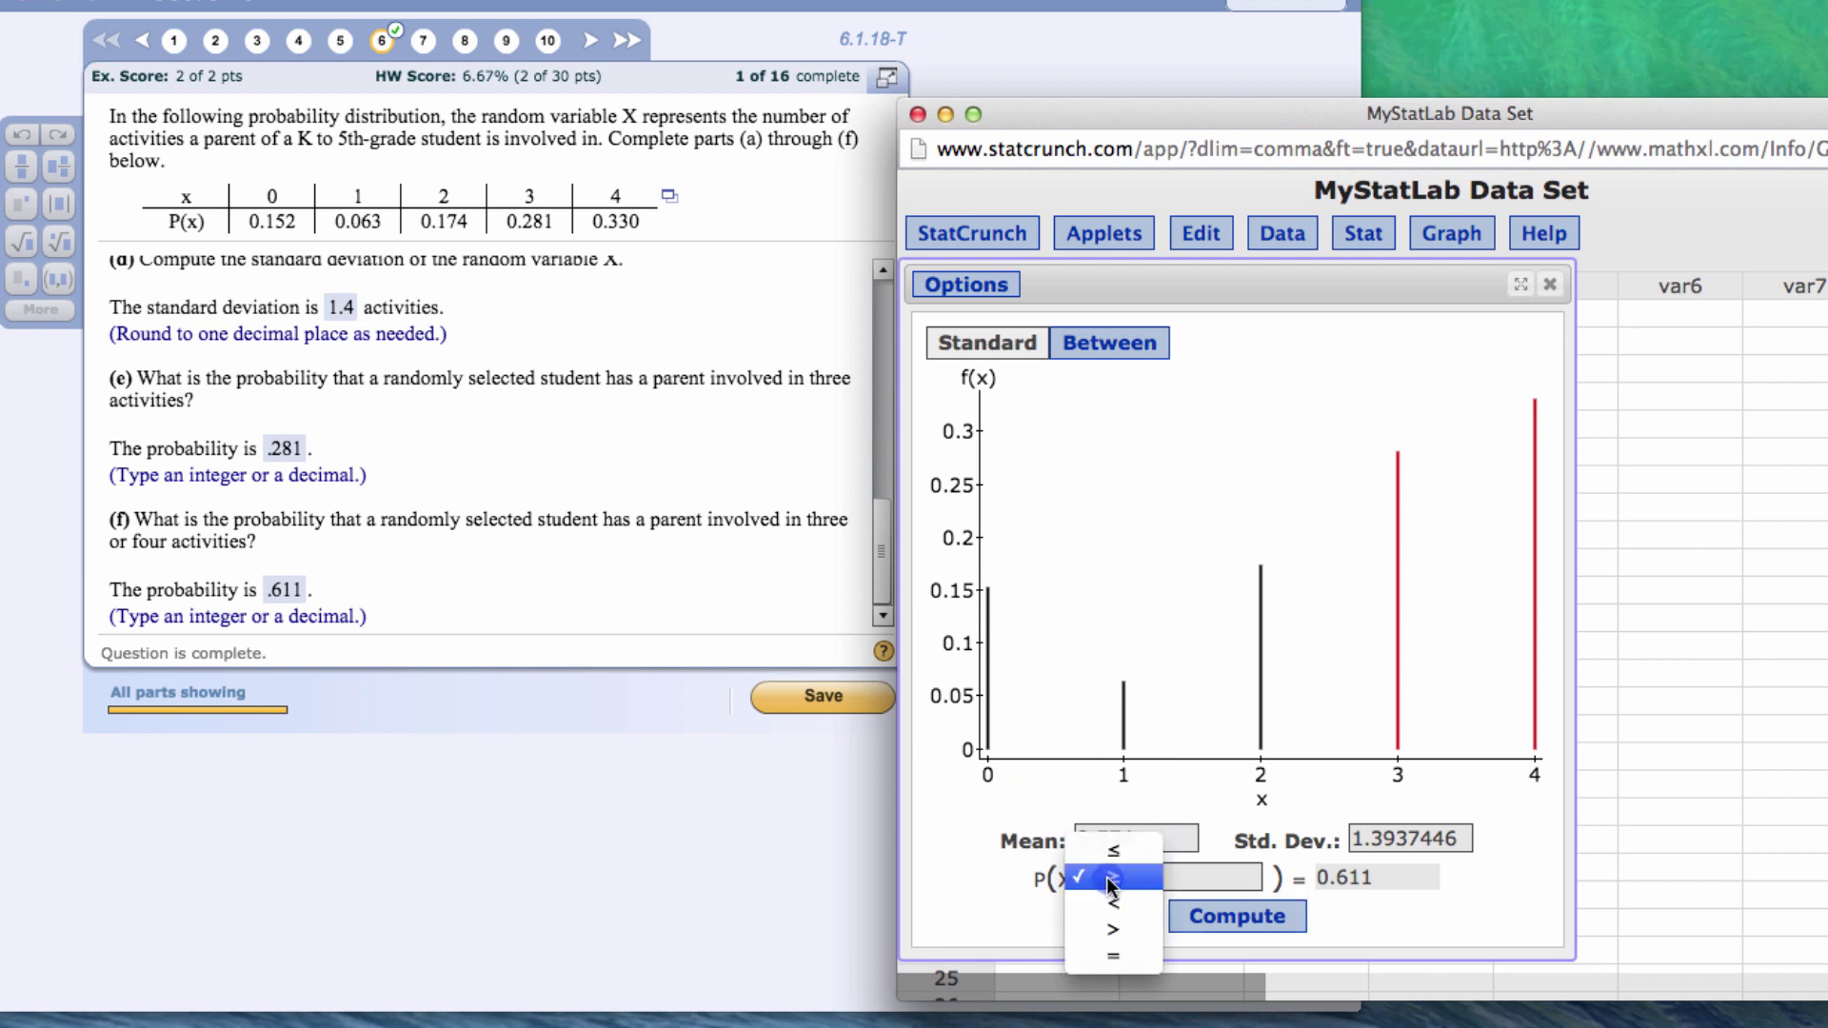
pyautogui.click(1114, 850)
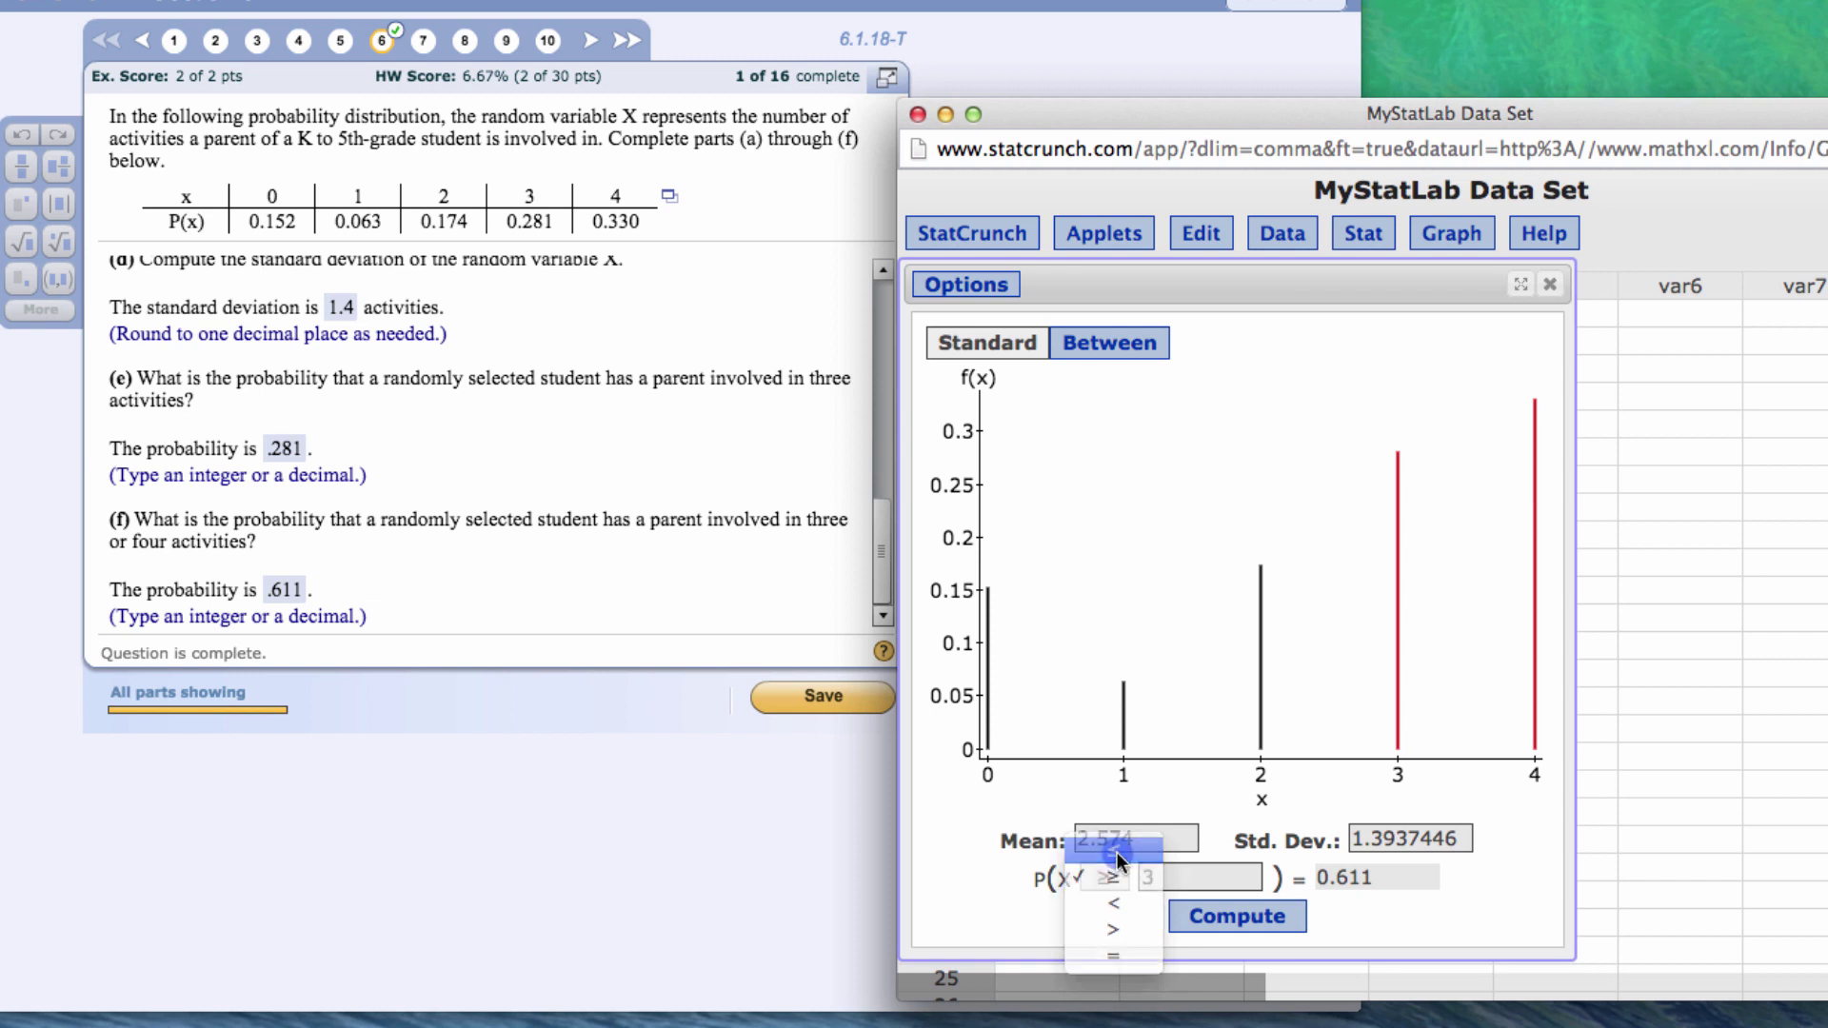
pyautogui.click(1170, 876)
pyautogui.press('BackSpace')
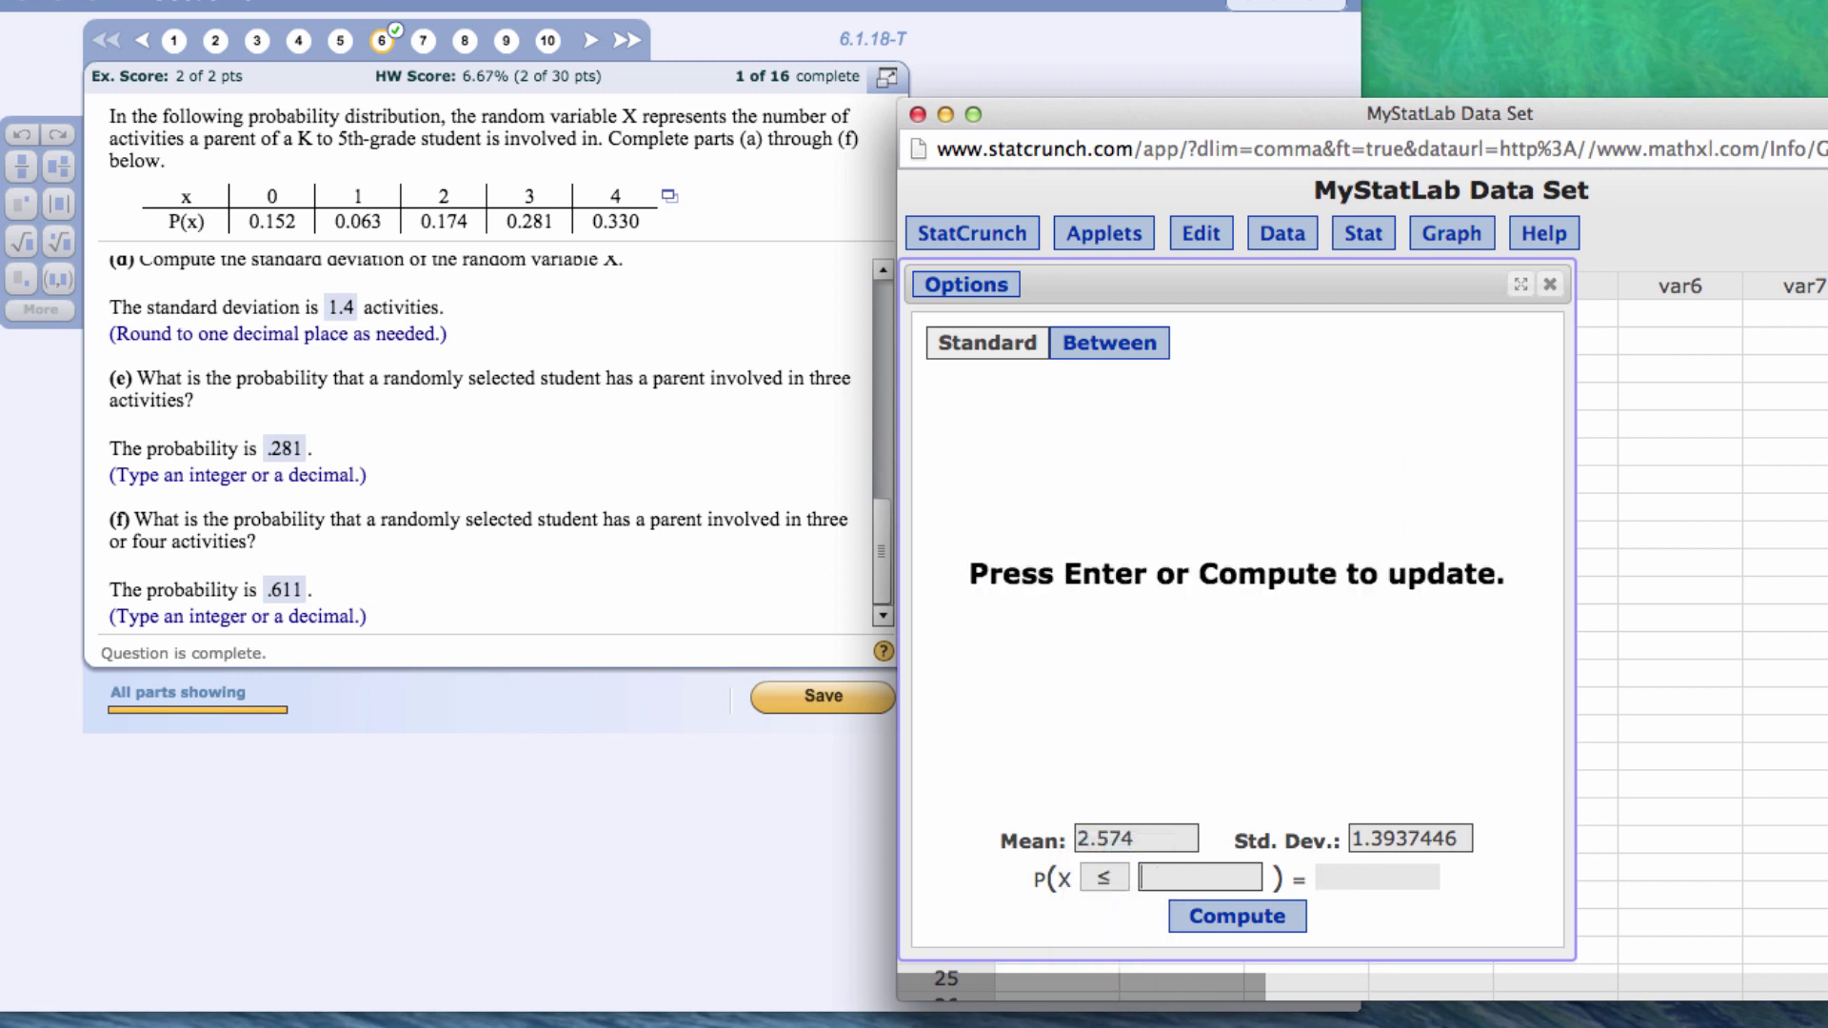
pyautogui.write('2')
pyautogui.click(1173, 906)
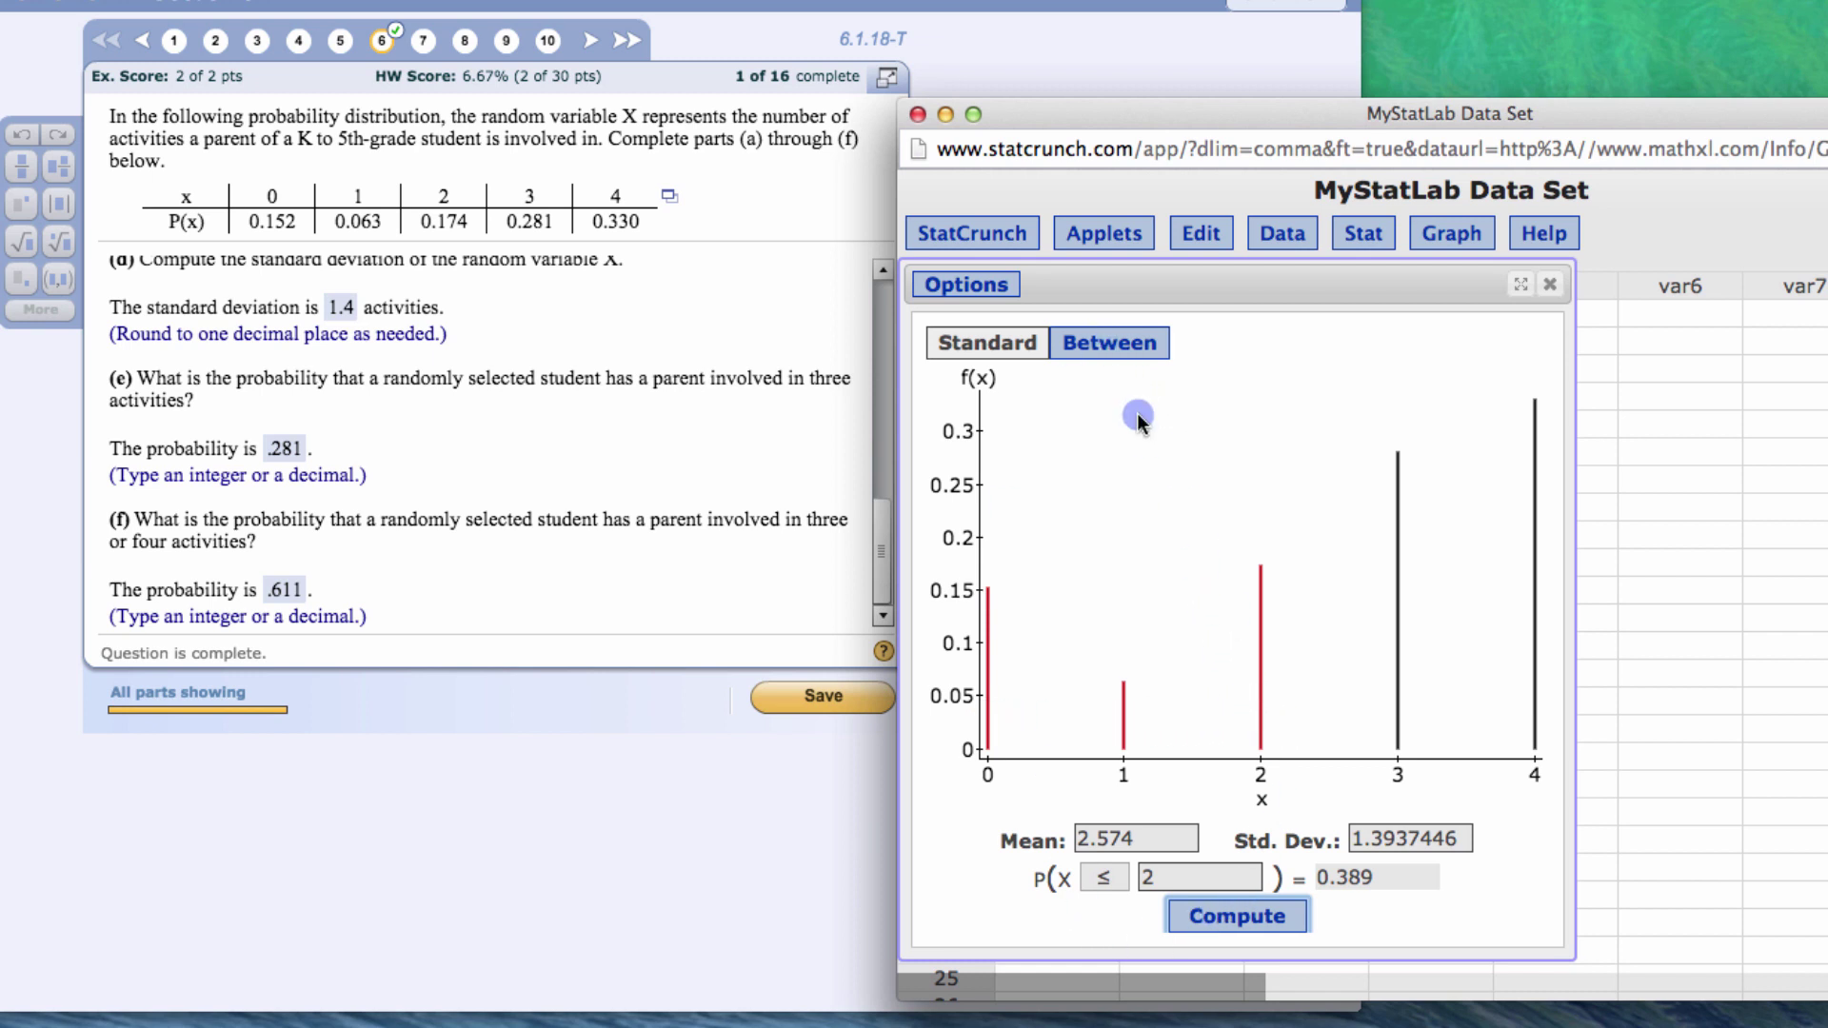
# - Switch to the Between form and compute P(3 ≤ X ≤ 3) = 0.281, after trying bounds of 2
pyautogui.click(1109, 348)
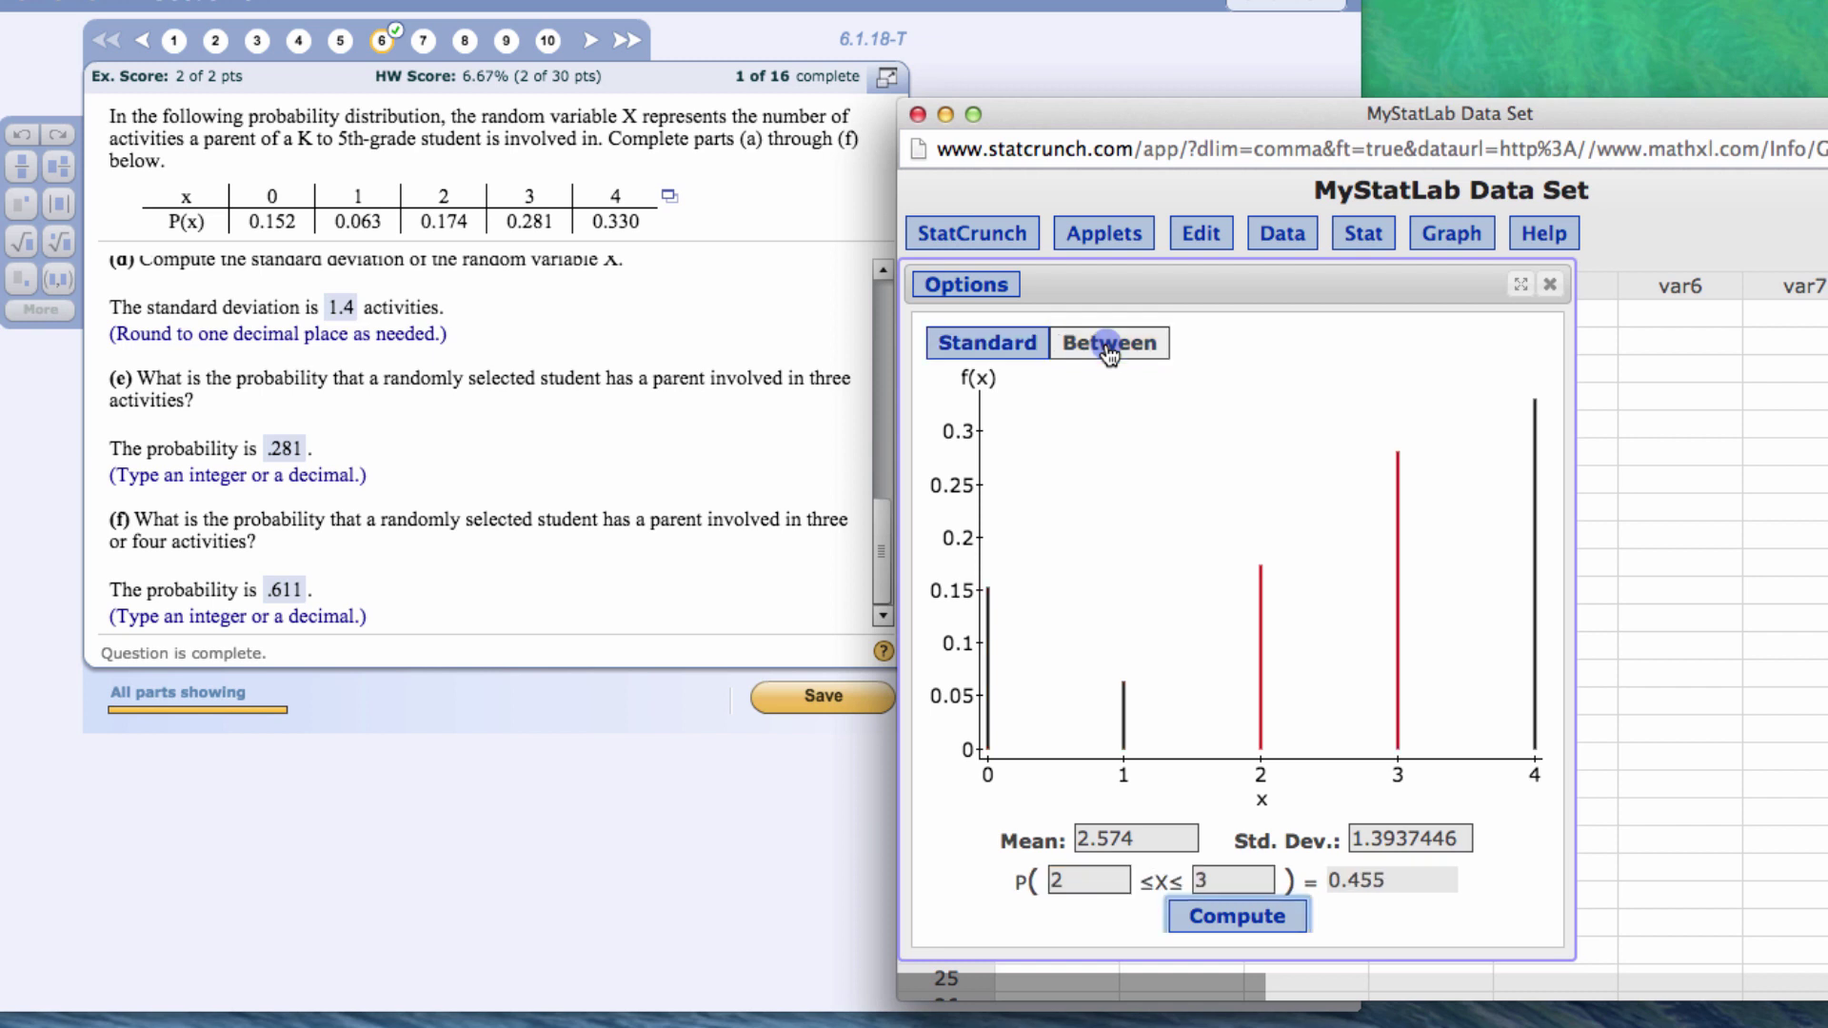
pyautogui.click(1217, 917)
pyautogui.doubleClick(1214, 880)
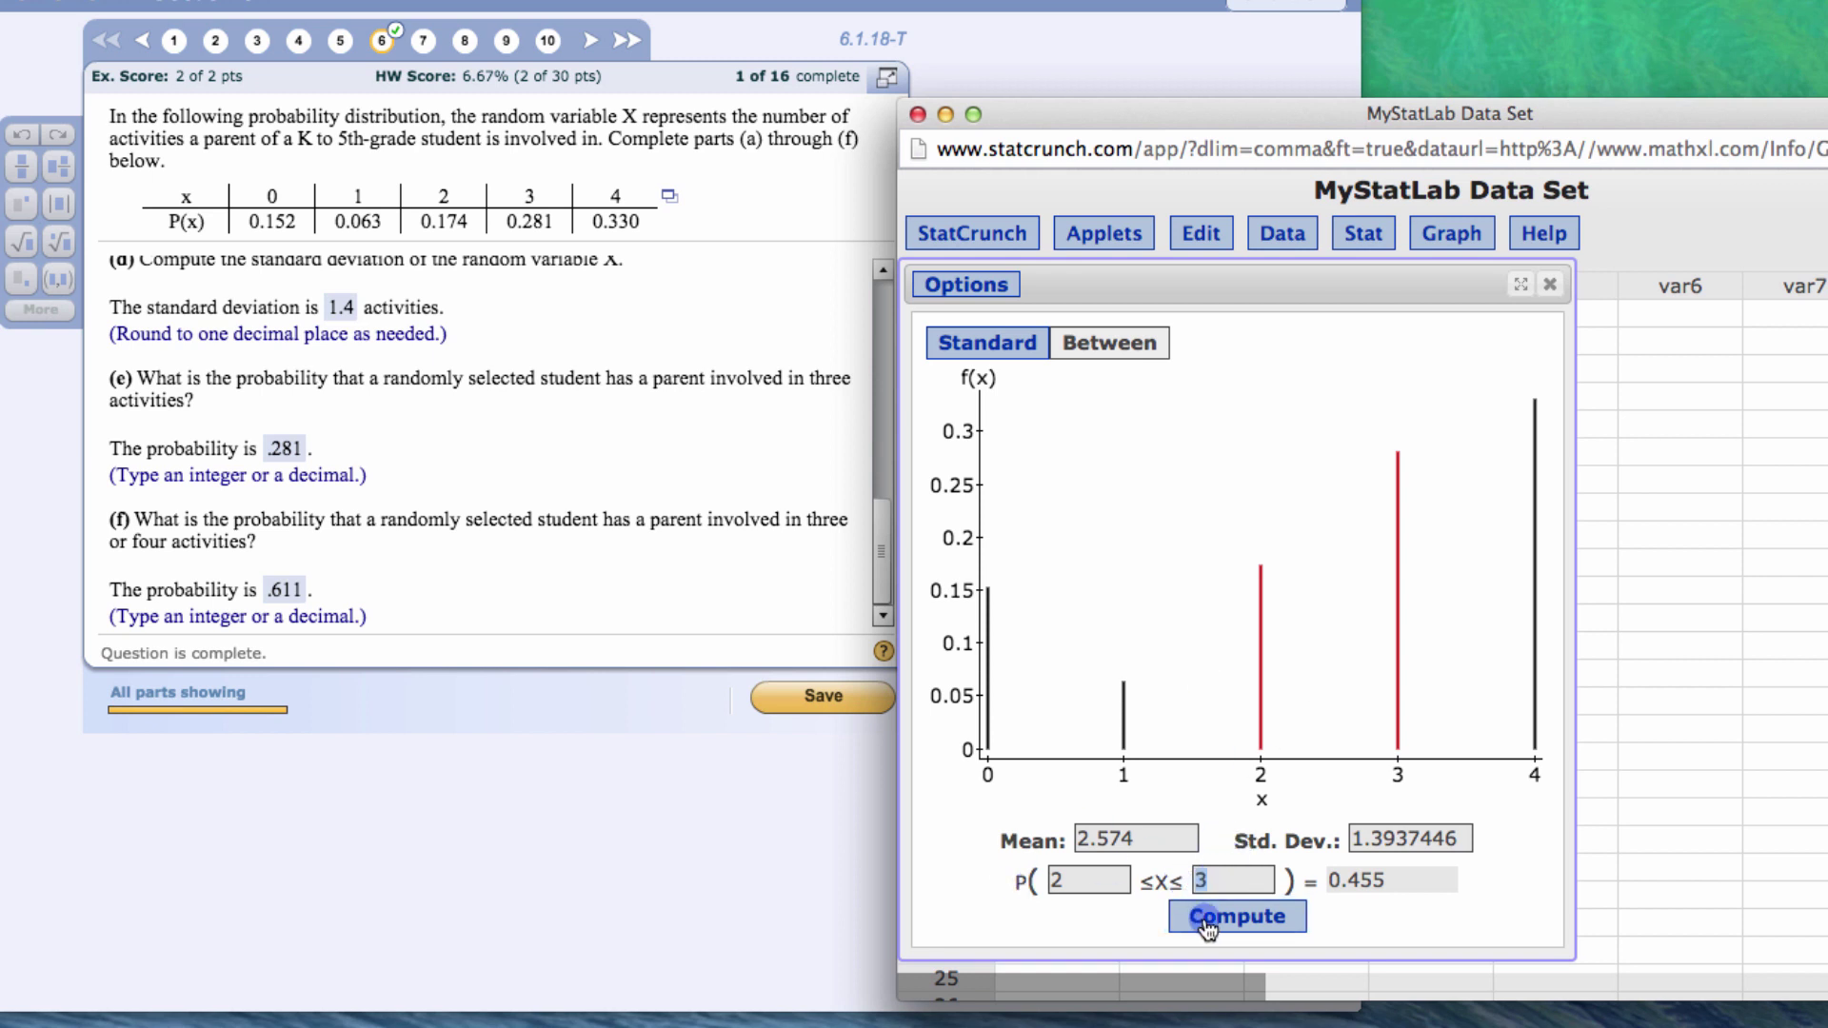
pyautogui.write('2')
pyautogui.click(1207, 918)
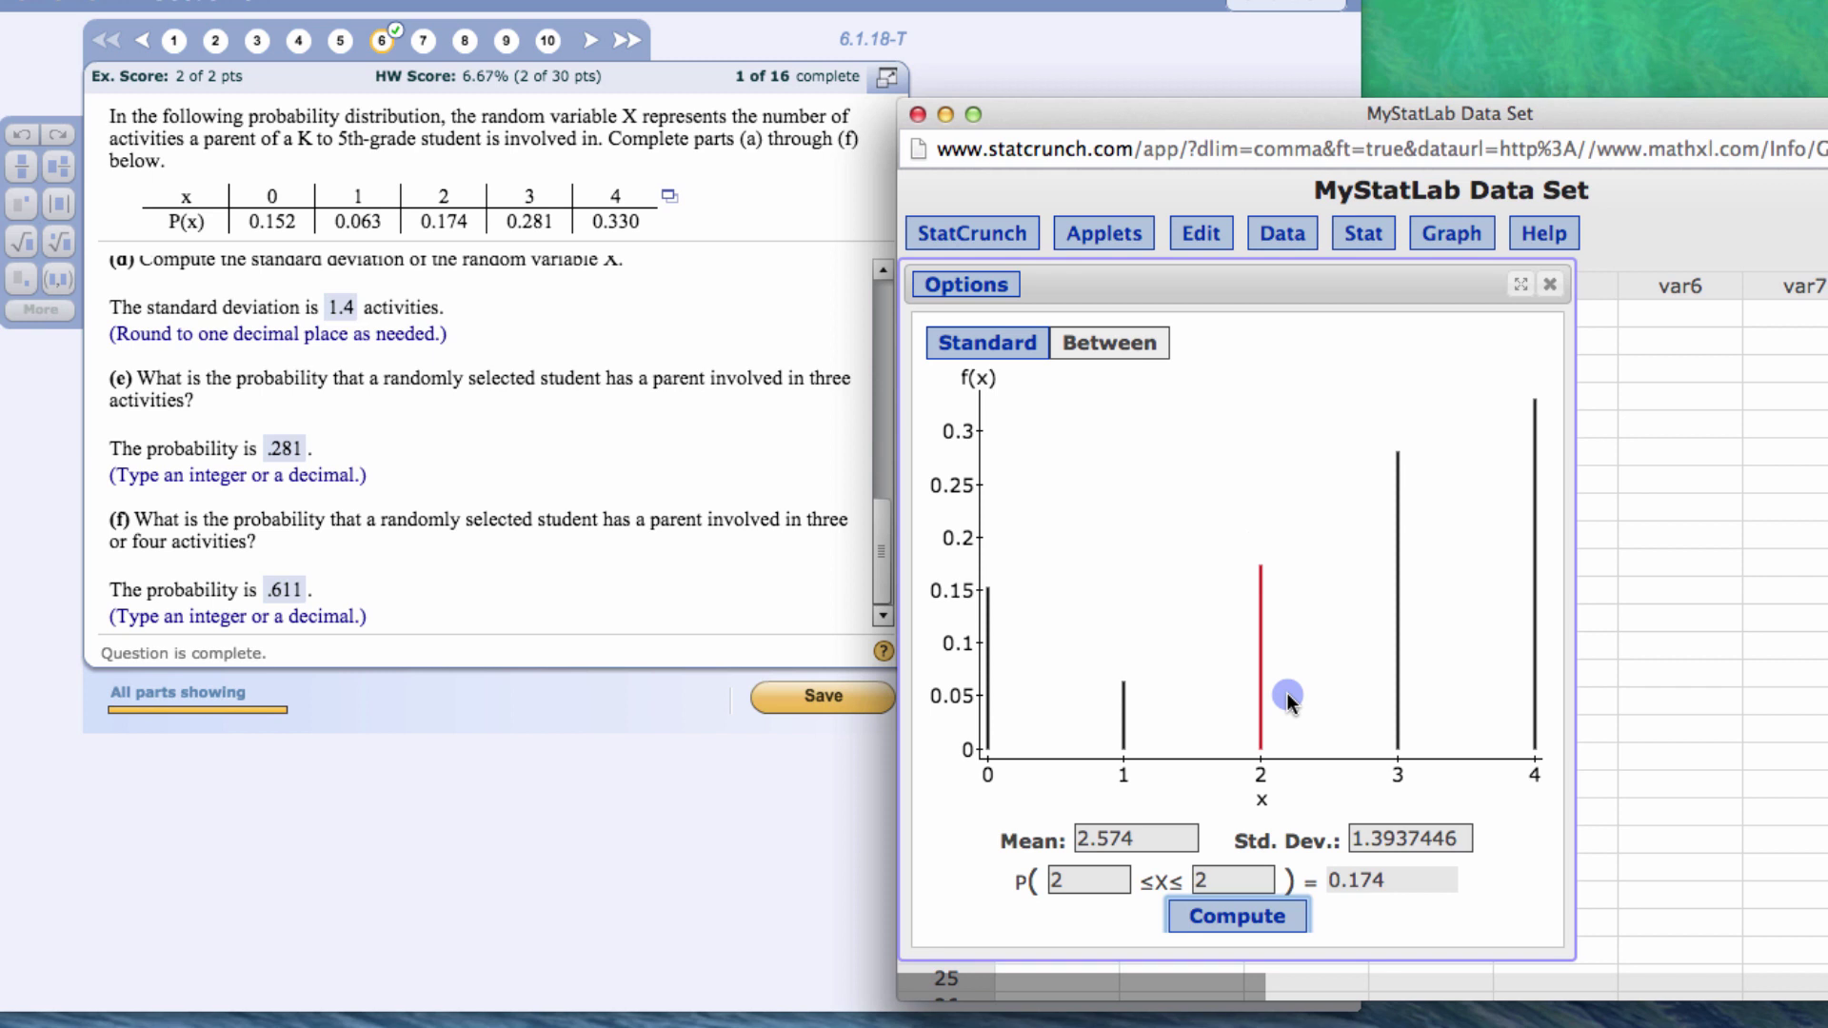
pyautogui.doubleClick(1214, 879)
pyautogui.write('3')
pyautogui.doubleClick(1061, 880)
pyautogui.write('3')
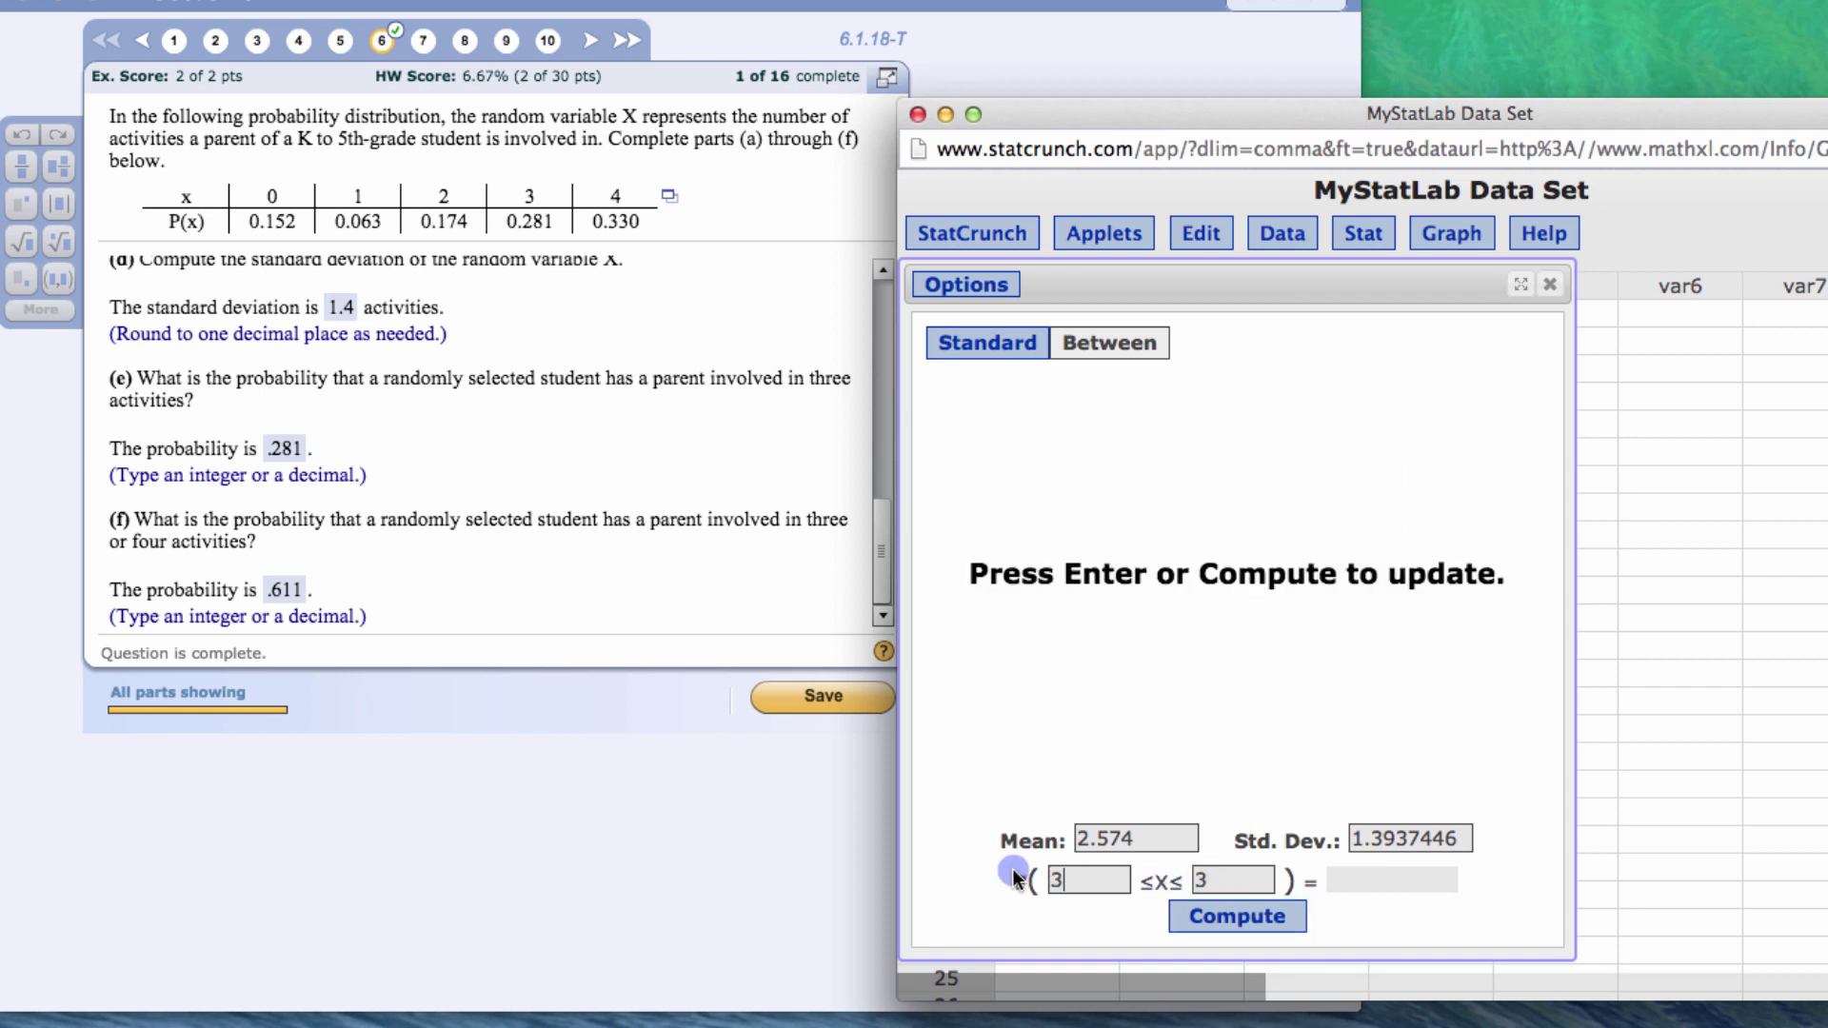
pyautogui.click(1228, 918)
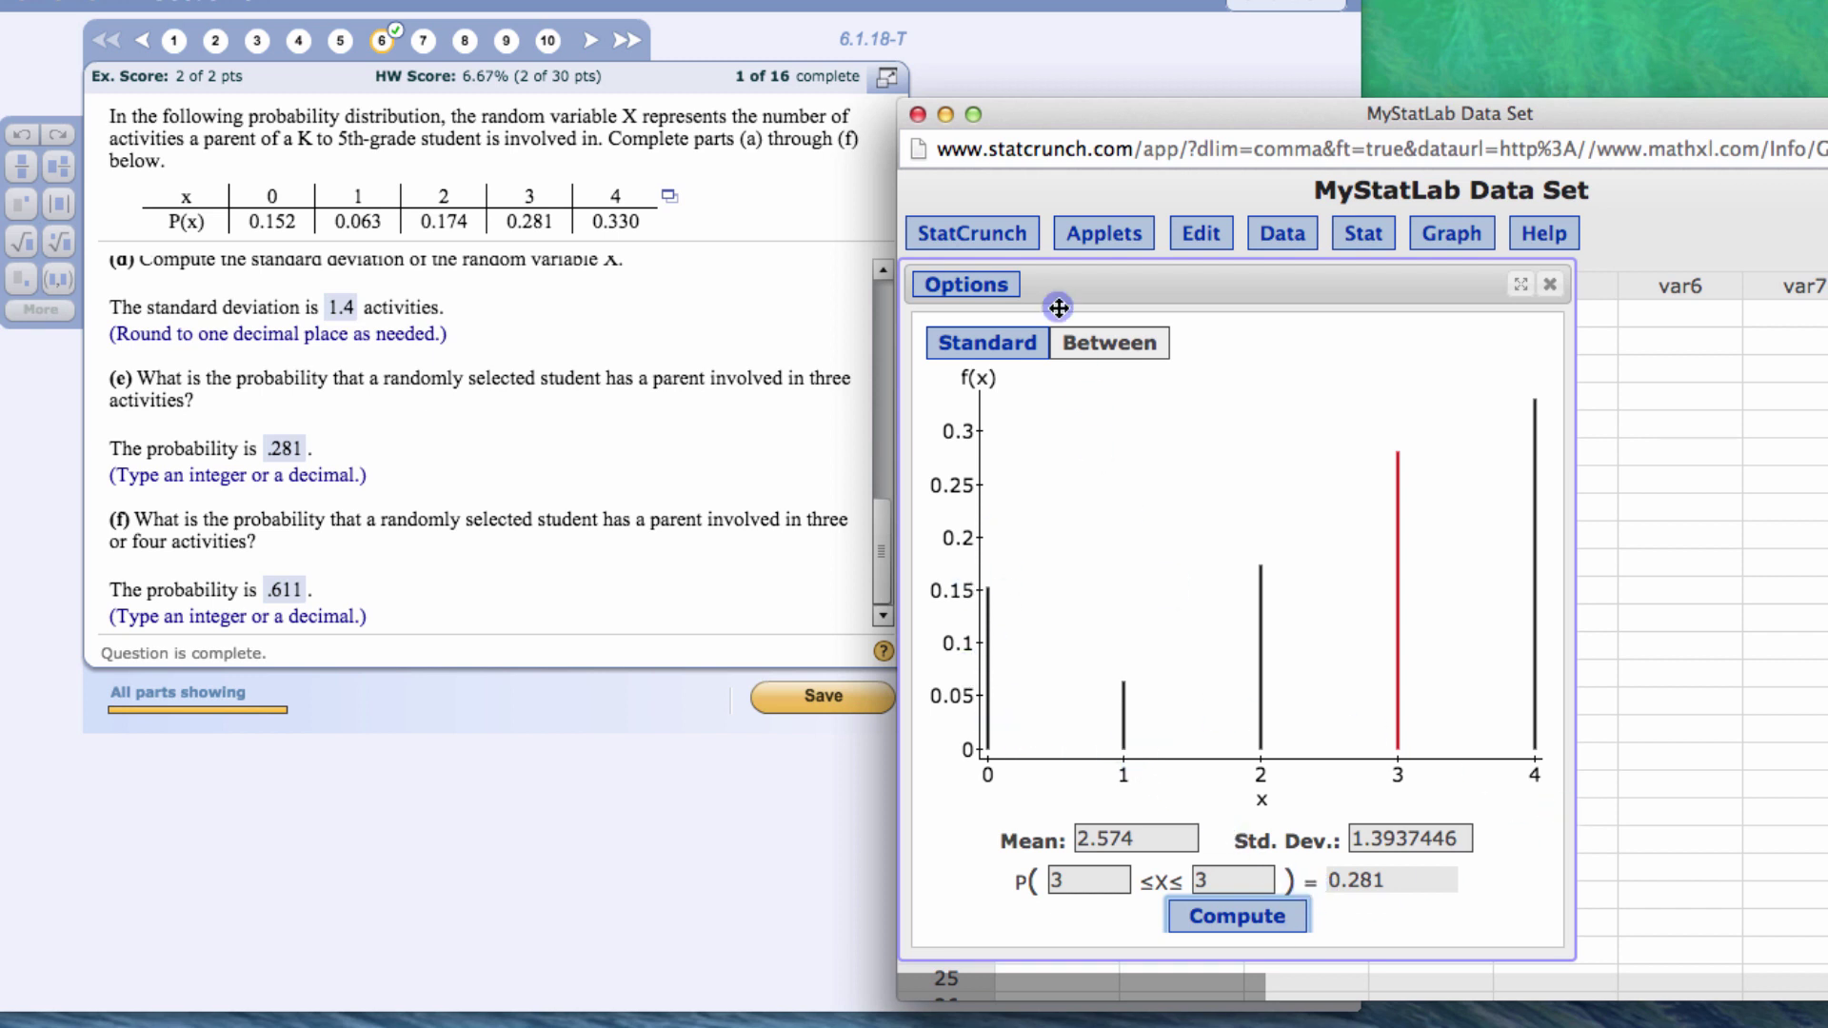
# - Return to the Between form showing P(3 ≤ X ≤ 3) = 0.281 and move the calculator up-right
pyautogui.click(998, 354)
pyautogui.click(1109, 342)
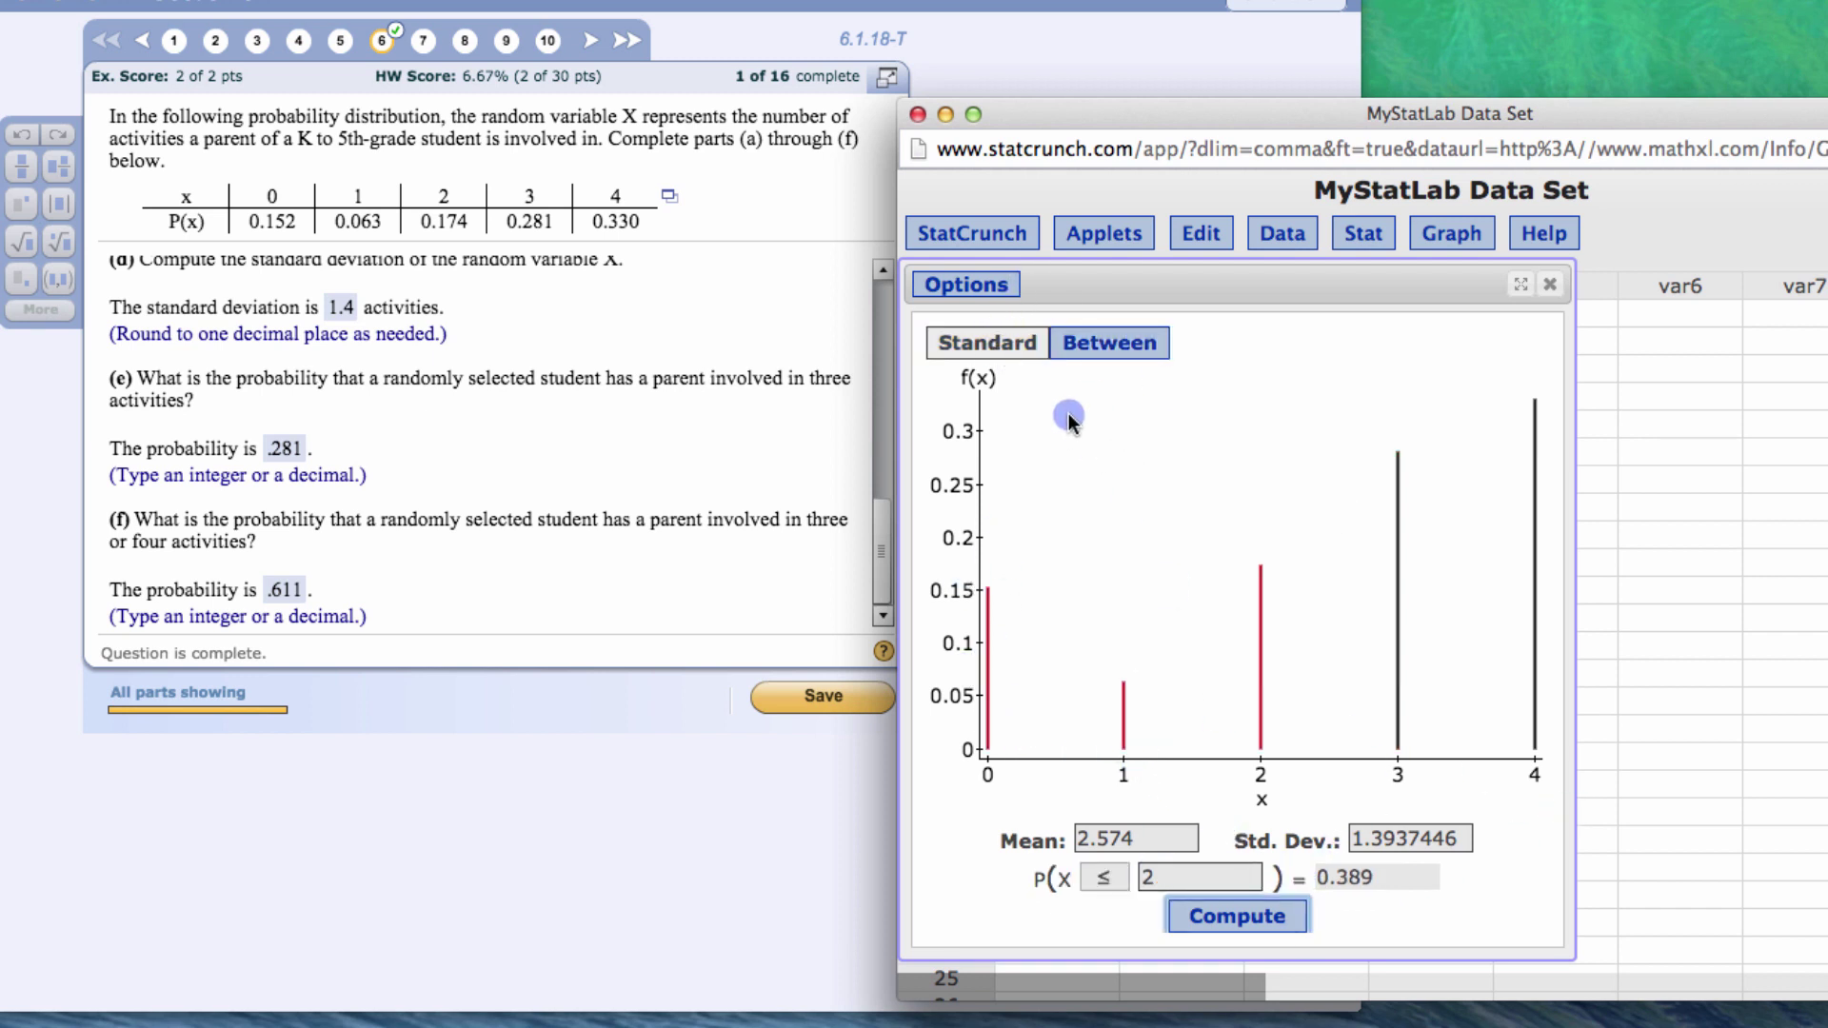
pyautogui.click(1104, 877)
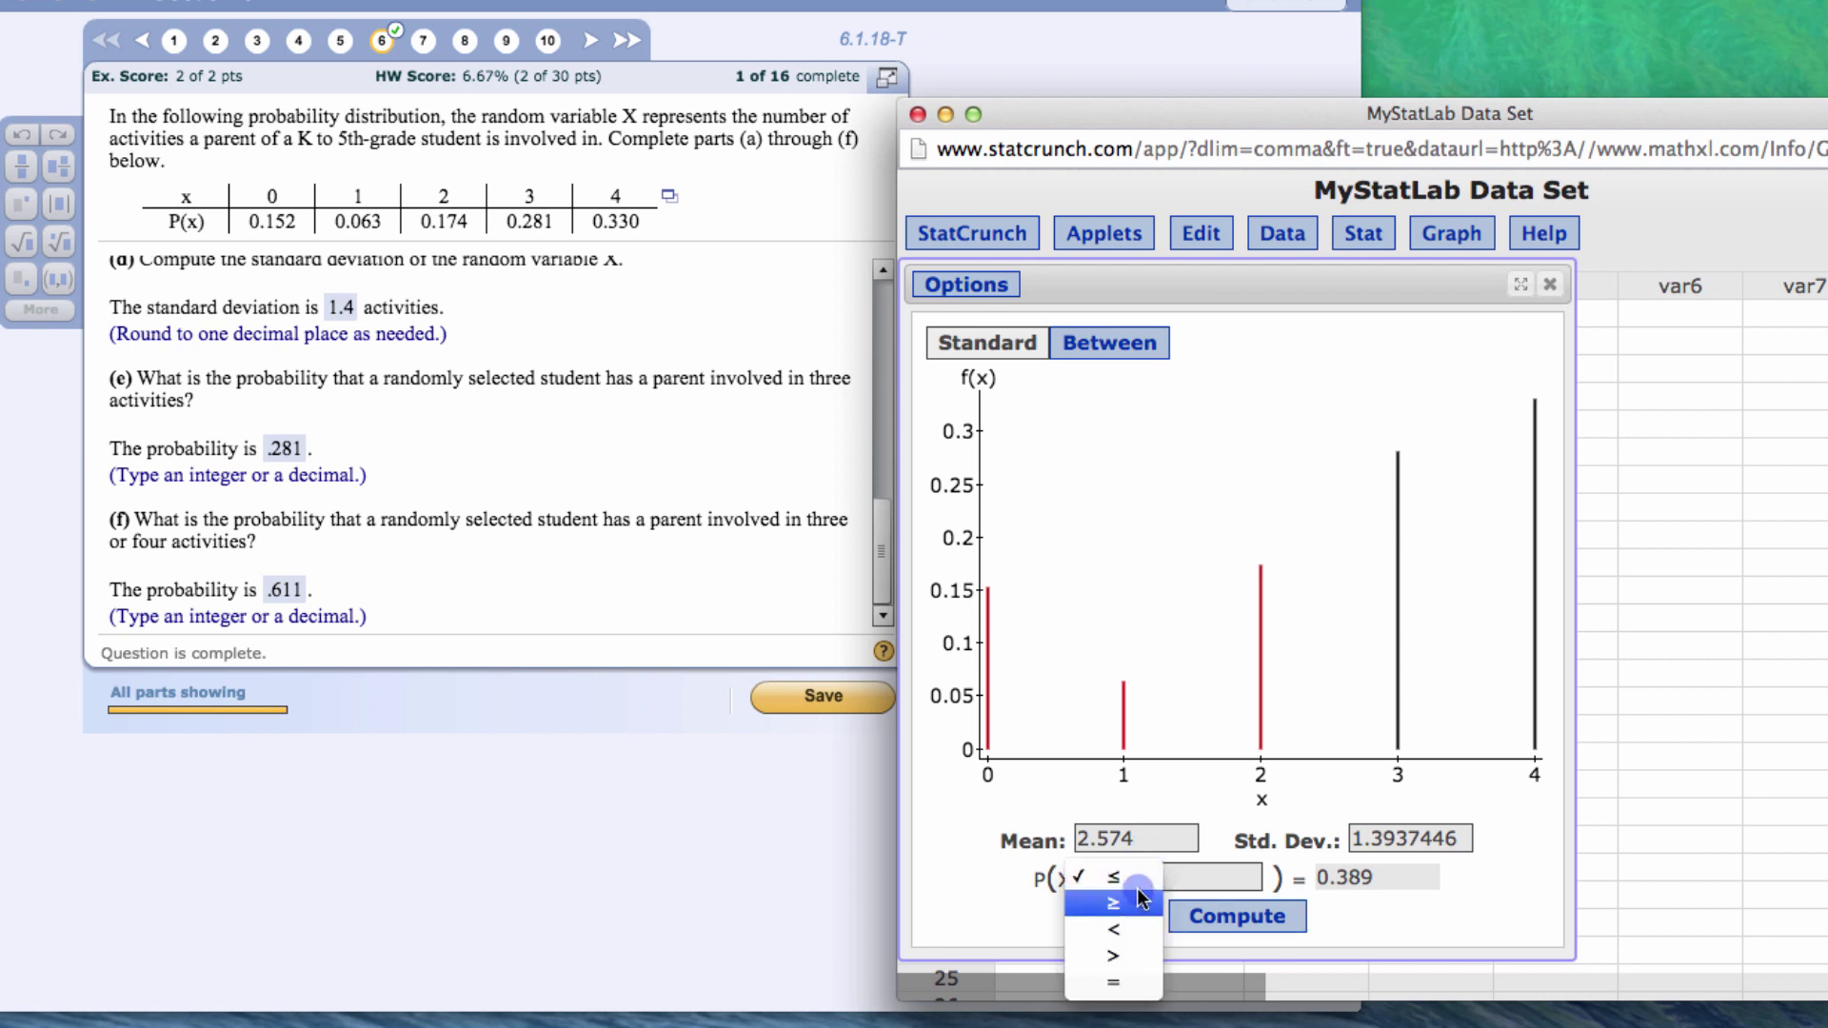
pyautogui.click(1142, 876)
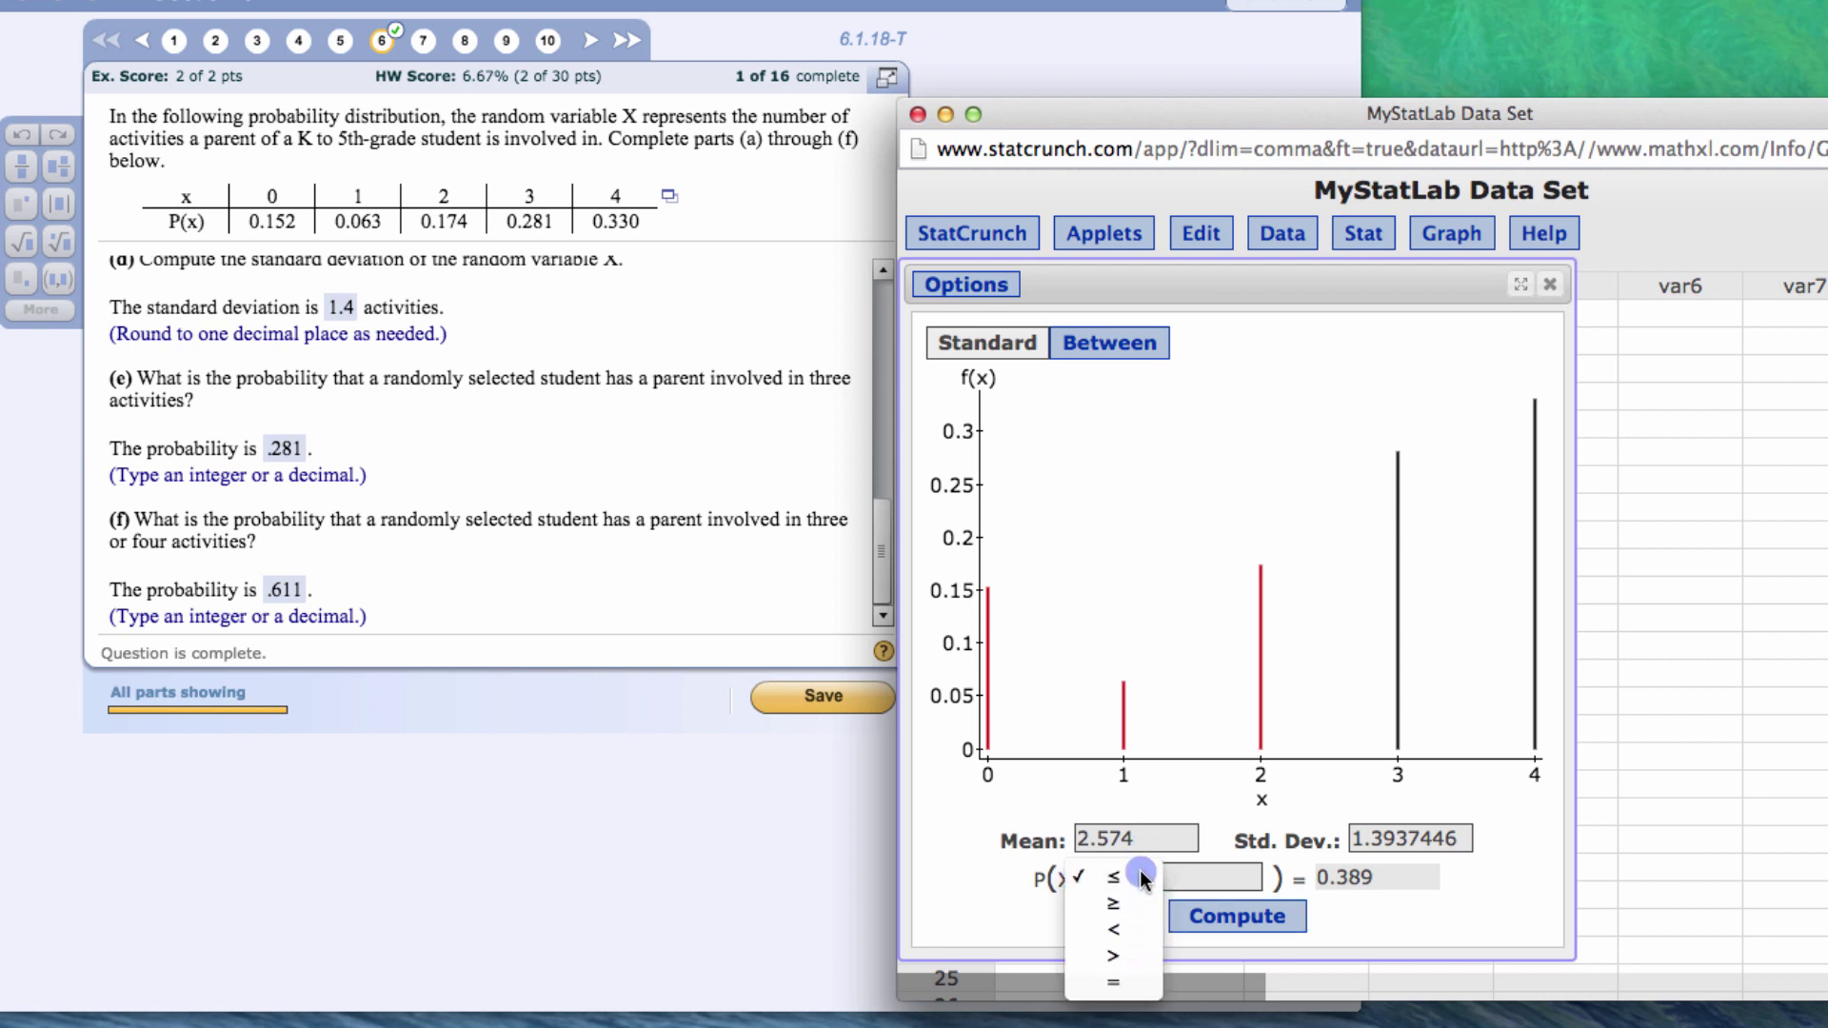
pyautogui.click(1095, 340)
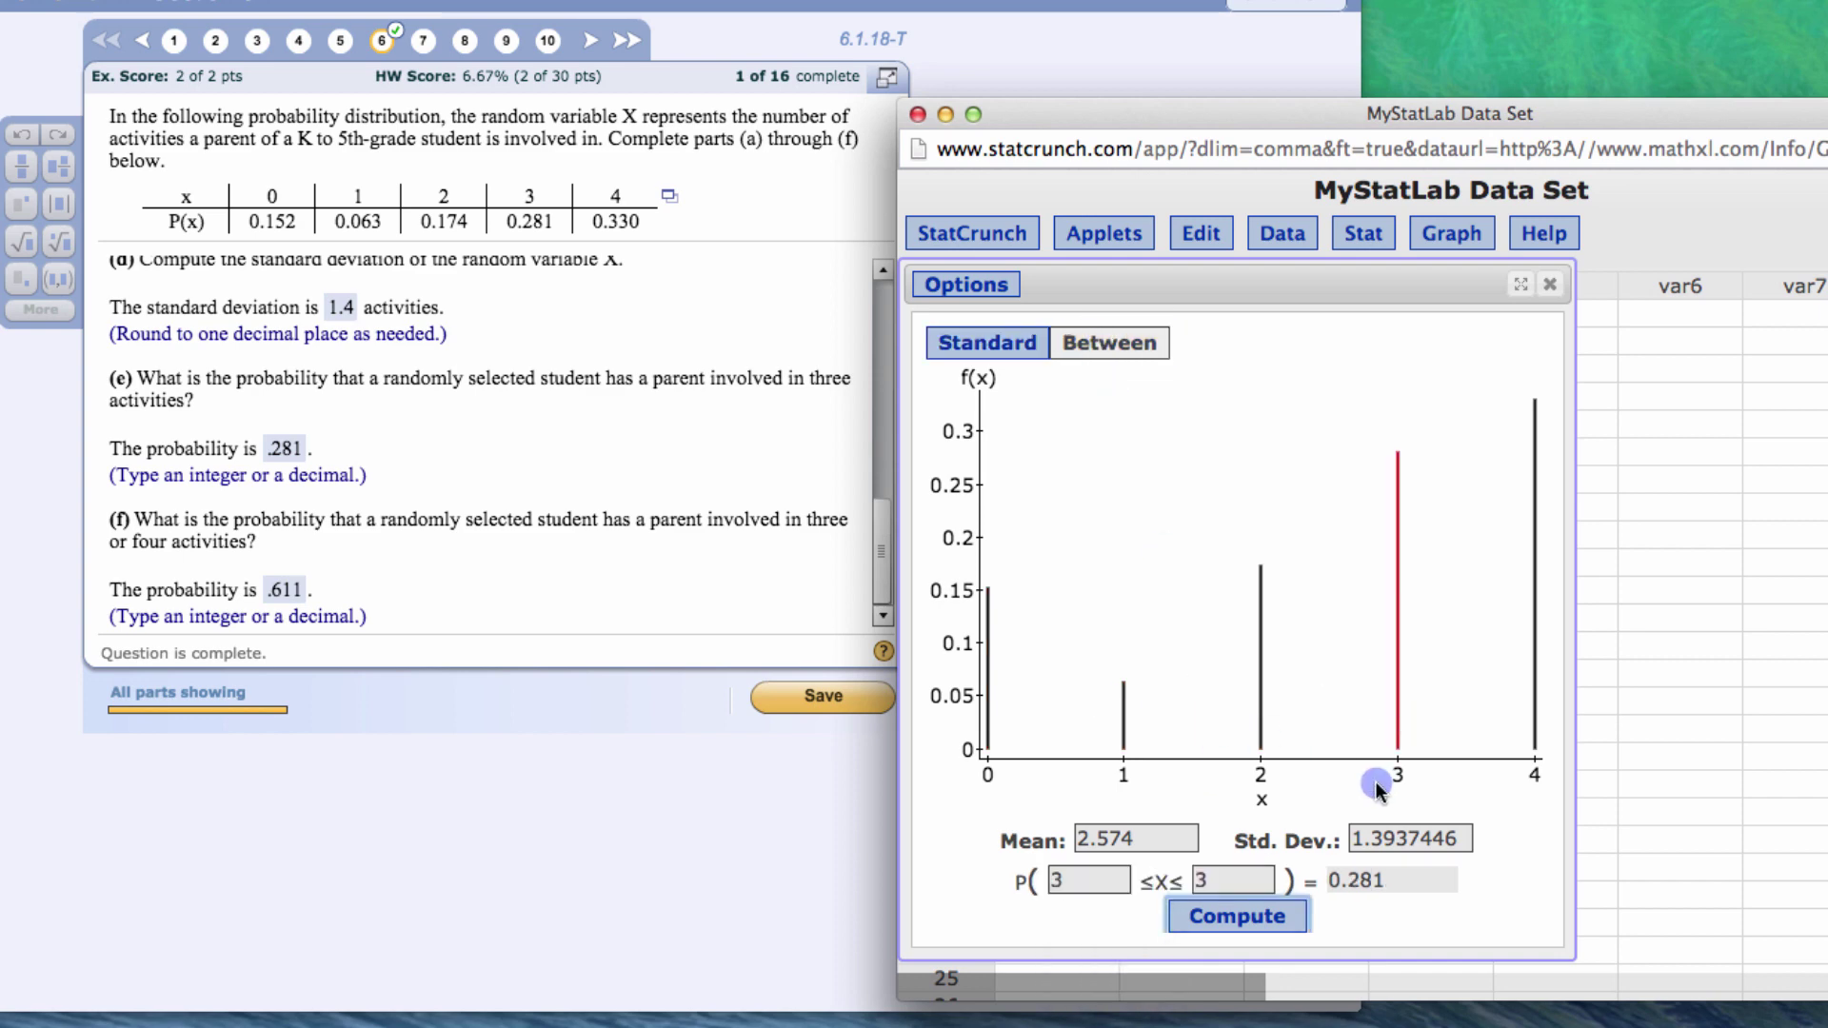
pyautogui.moveTo(1291, 113); pyautogui.dragTo(1497, 21)
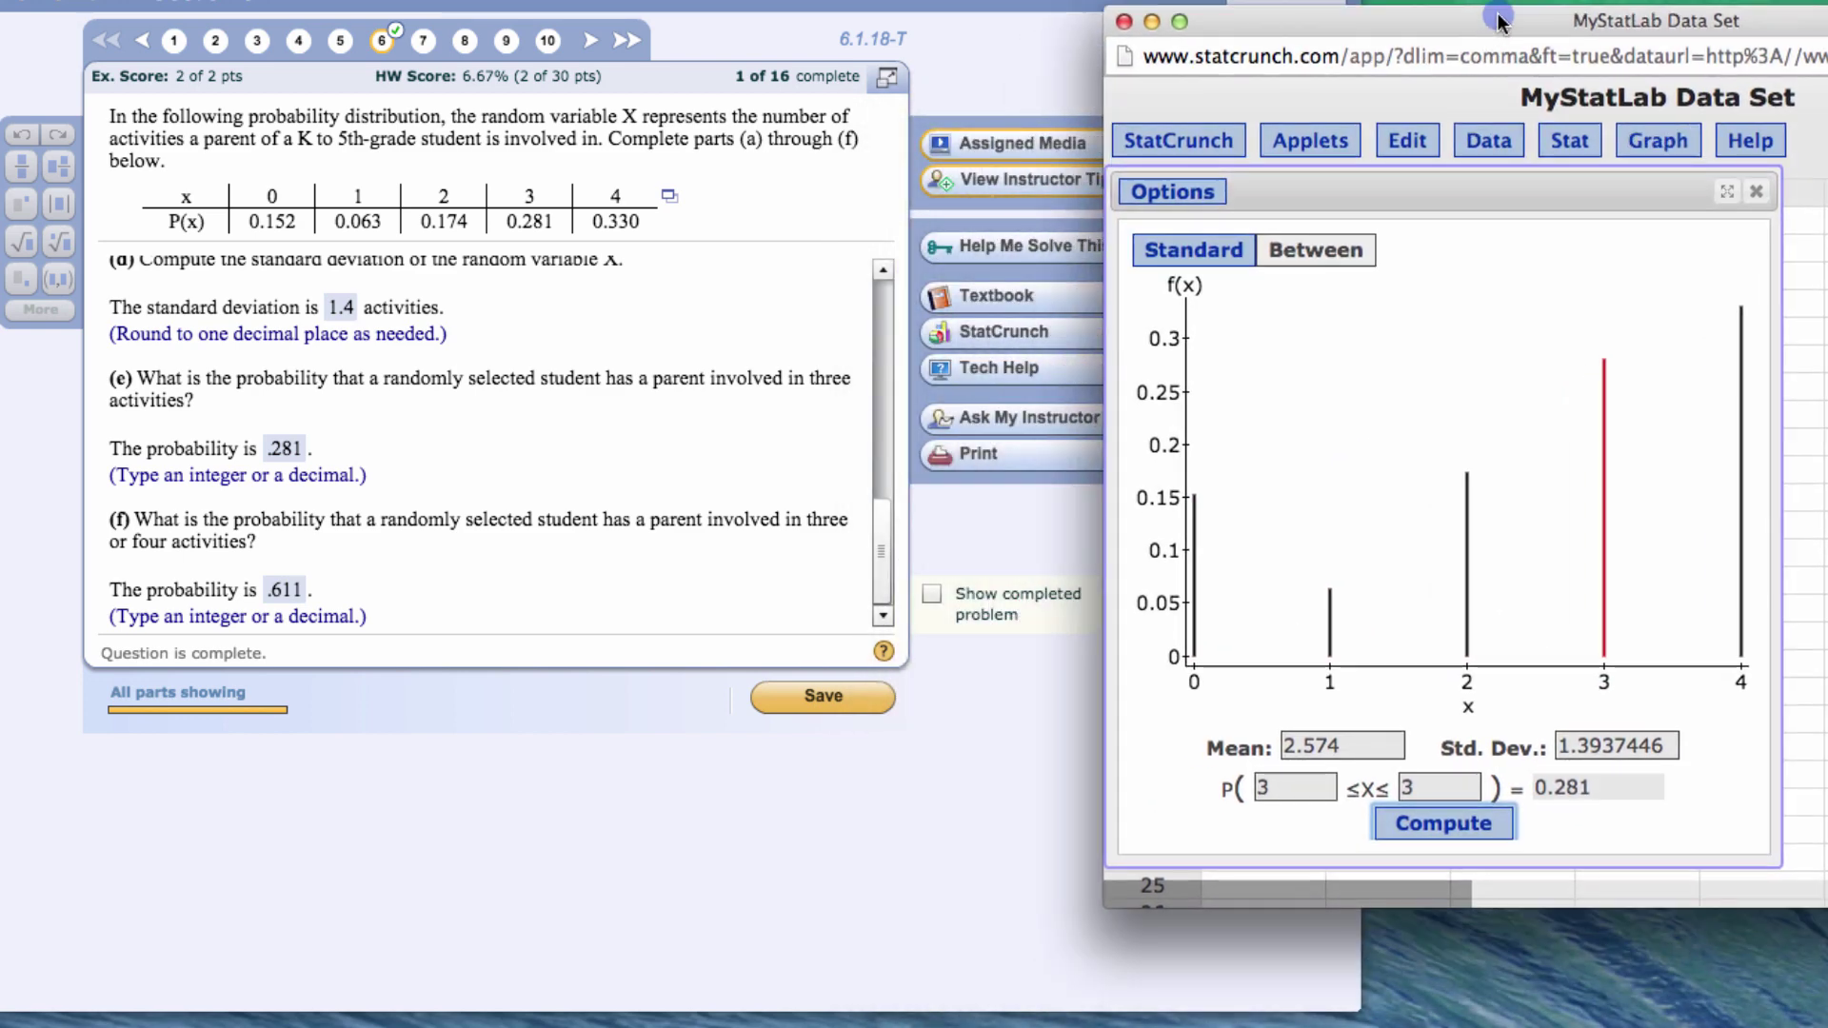